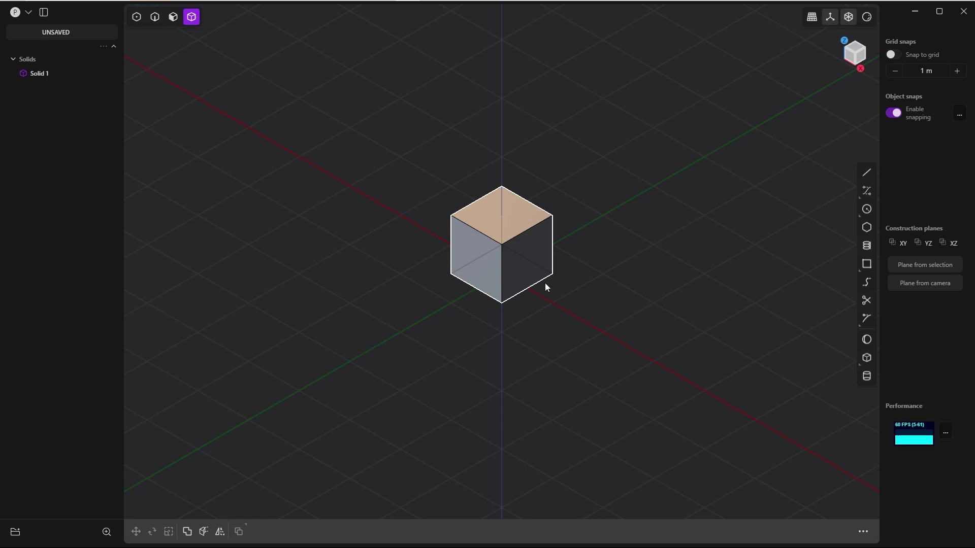
# Delete the default cube and look at the empty scene from the top.
pyautogui.moveTo(641, 317); pyautogui.dragTo(403, 75)
pyautogui.press('Delete')
pyautogui.press('`')
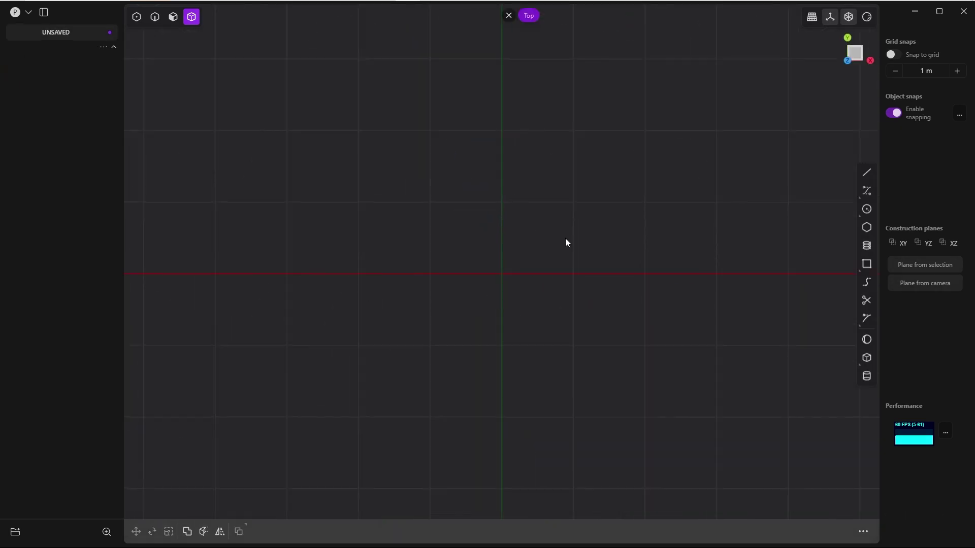
# Draw a straight two-point spline about 4.19 m long along the Y axis, crossing the origin.
pyautogui.scroll(-3, 584, 208)
pyautogui.press('p')
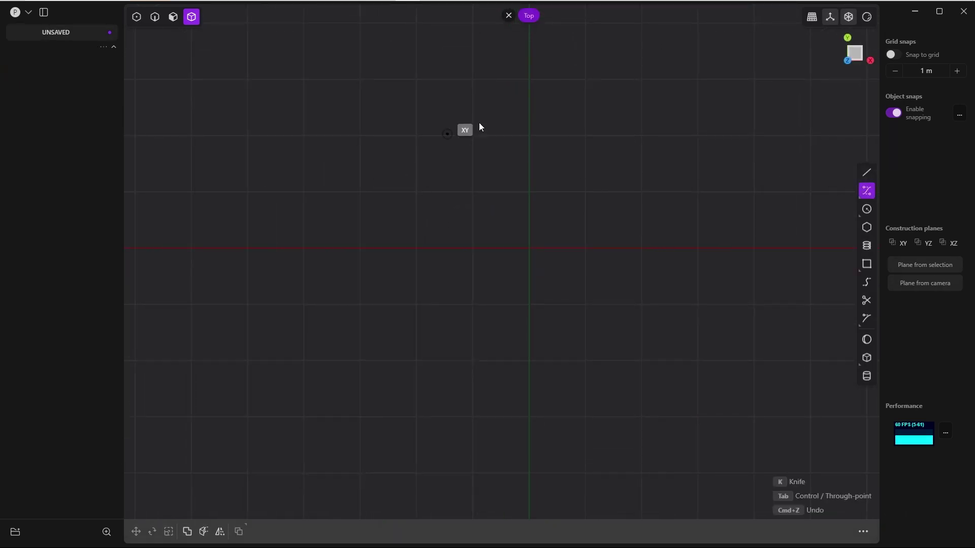
pyautogui.click(528, 134)
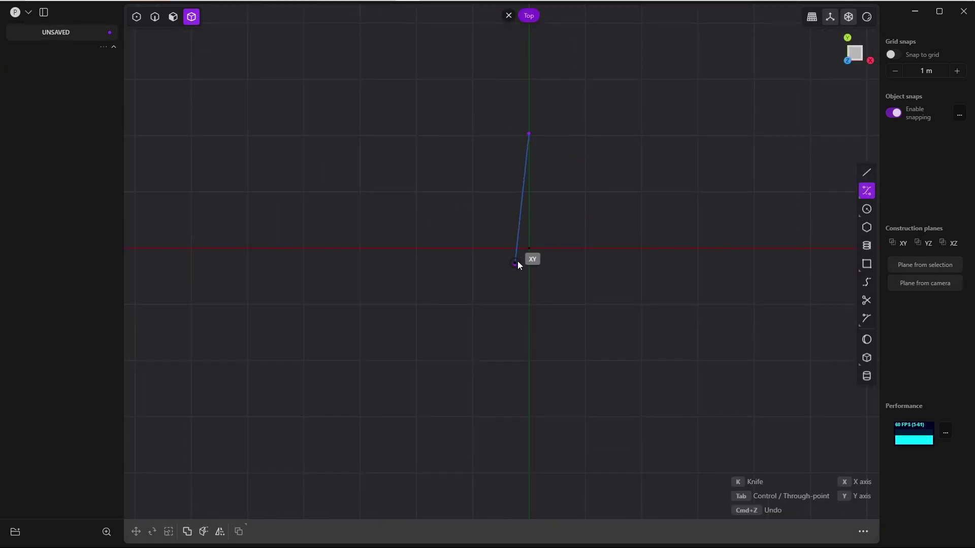
pyautogui.click(528, 369)
pyautogui.press('Return')
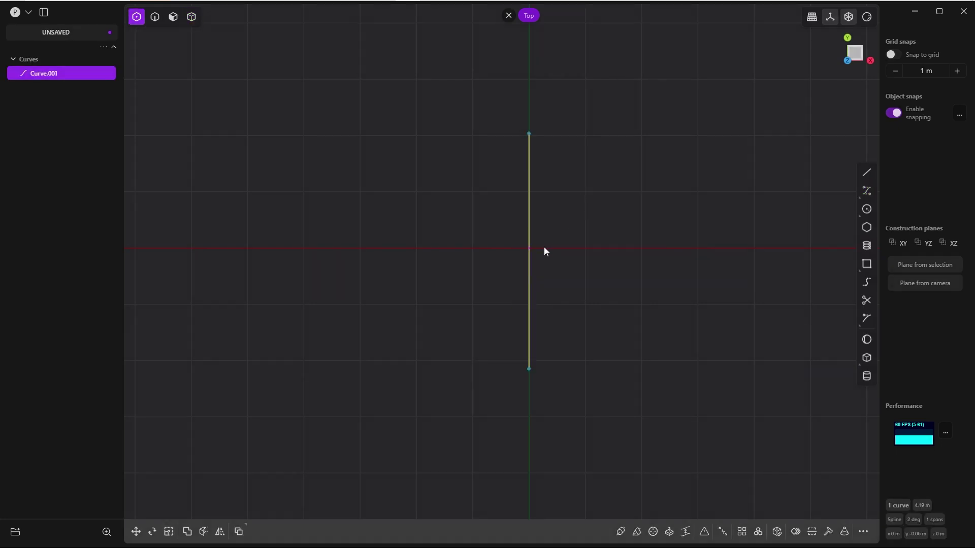
# Duplicate the straight curve and offset the copy about 2.45 m in the negative X direction.
pyautogui.hotkey('shift', 'd')
pyautogui.moveTo(569, 252); pyautogui.dragTo(428, 259)
pyautogui.press('Return')
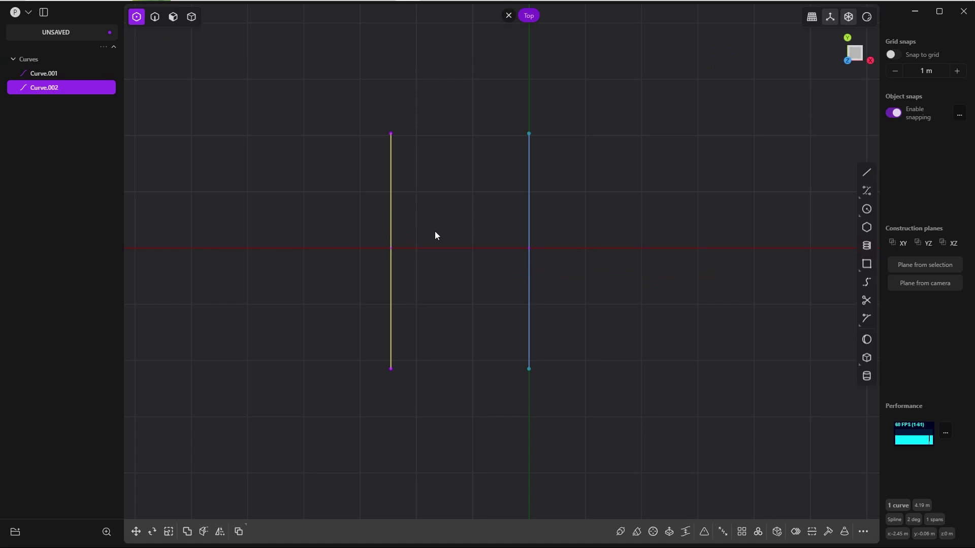
# Bow the duplicated curve outward by moving its middle control point in the negative X direction.
pyautogui.moveTo(350, 215); pyautogui.dragTo(400, 253)
pyautogui.press('g')
pyautogui.click(293, 505)
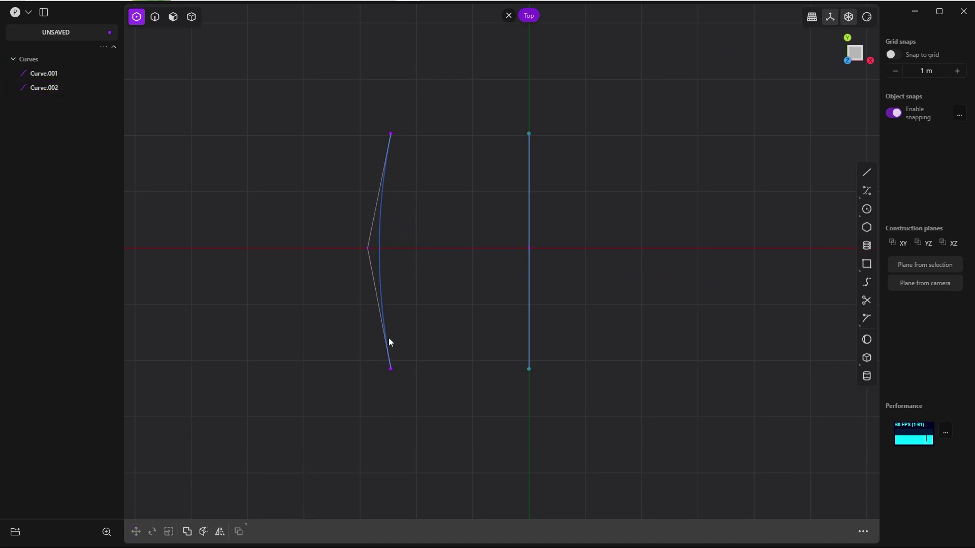
# Pull both end points of the bowed curve slightly inward to shorten it.
pyautogui.click(390, 369)
pyautogui.press('g')
pyautogui.click(432, 360)
pyautogui.click(391, 134)
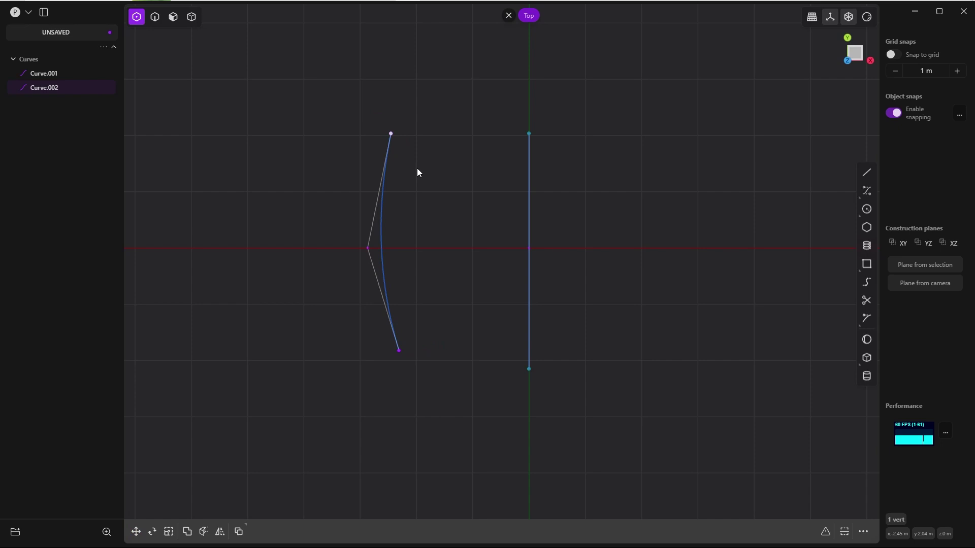
pyautogui.press('g')
pyautogui.click(418, 182)
pyautogui.press('Escape')
# Lower the negative-Y end points of both curves together by about 0.32 m along Z.
pyautogui.moveTo(401, 351); pyautogui.dragTo(443, 264, button='middle')
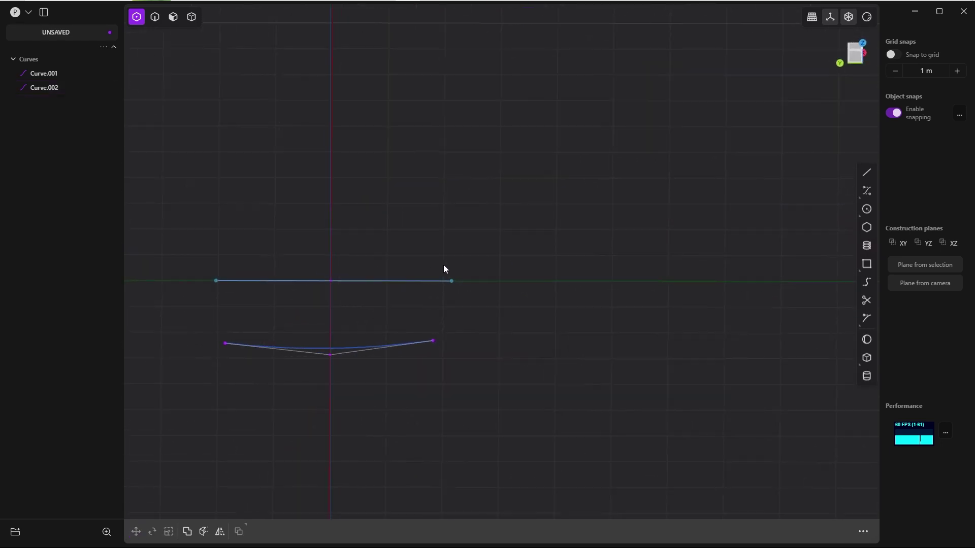
pyautogui.moveTo(404, 239); pyautogui.dragTo(503, 397)
pyautogui.press('g')
pyautogui.moveTo(443, 280); pyautogui.dragTo(443, 284)
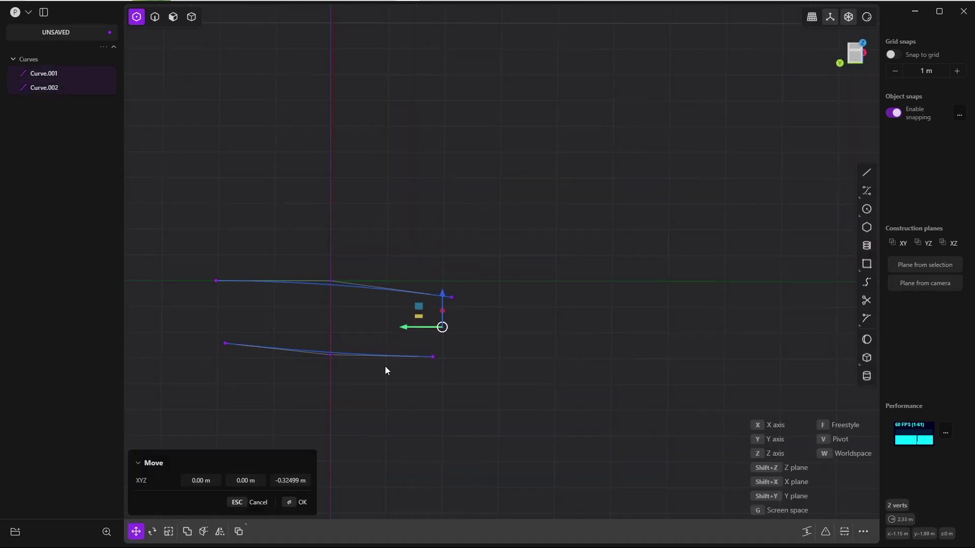
pyautogui.click(384, 367)
# Lower the whole bowed outer curve by about 0.25 m along Z.
pyautogui.moveTo(384, 367); pyautogui.dragTo(465, 327, button='middle')
pyautogui.click(377, 329)
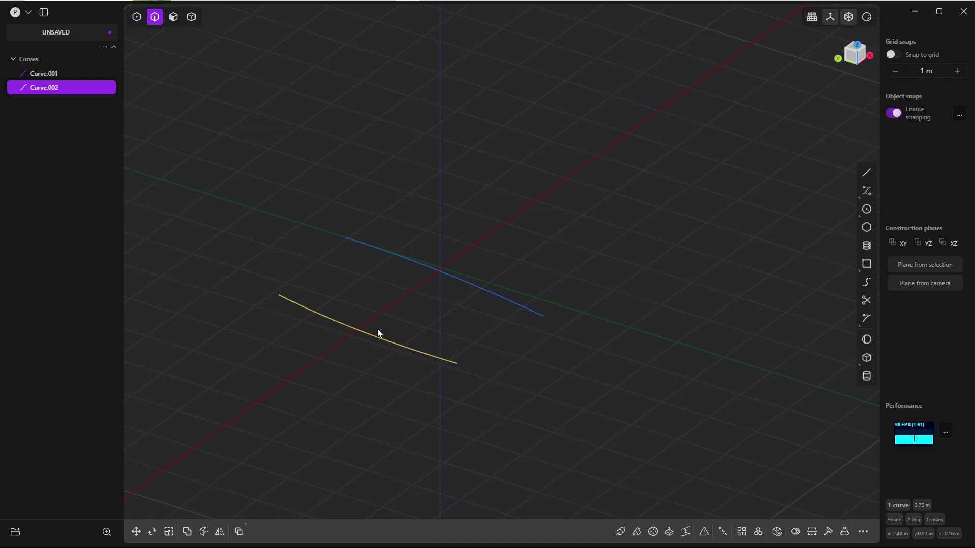
pyautogui.press('g')
pyautogui.press('z')
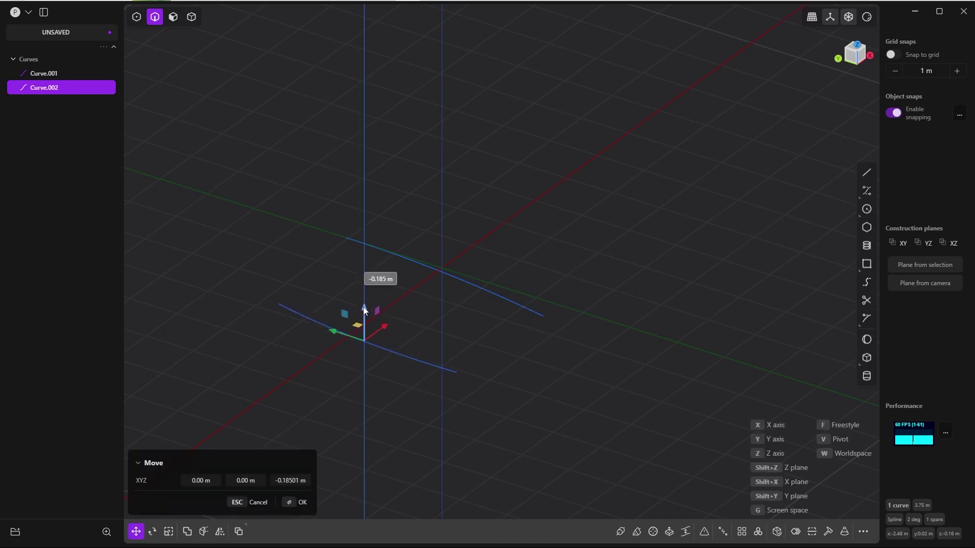
pyautogui.click(364, 309)
# Shift the bowed outer curve about 0.26 m farther out in the negative X direction in the top view.
pyautogui.press('`')
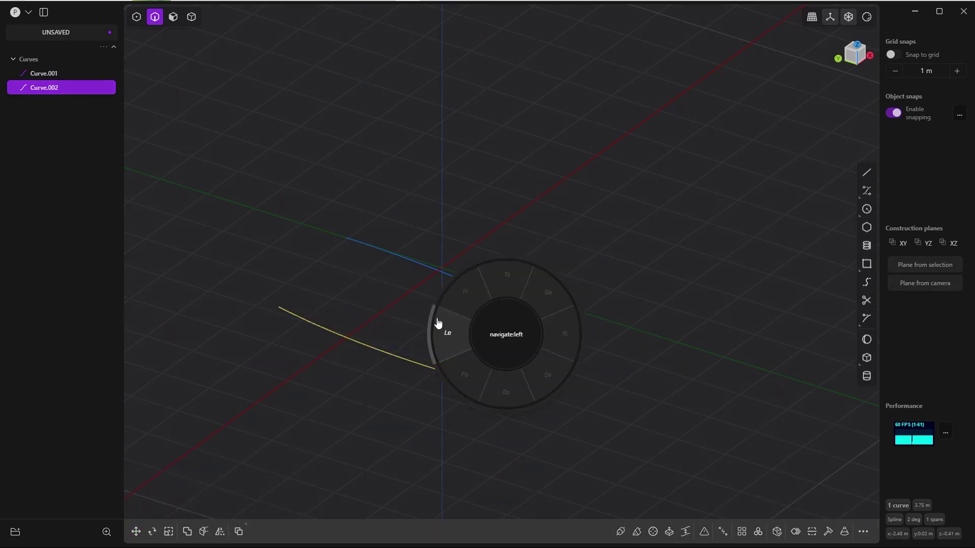
pyautogui.click(445, 326)
pyautogui.moveTo(444, 302); pyautogui.dragTo(379, 265, button='middle')
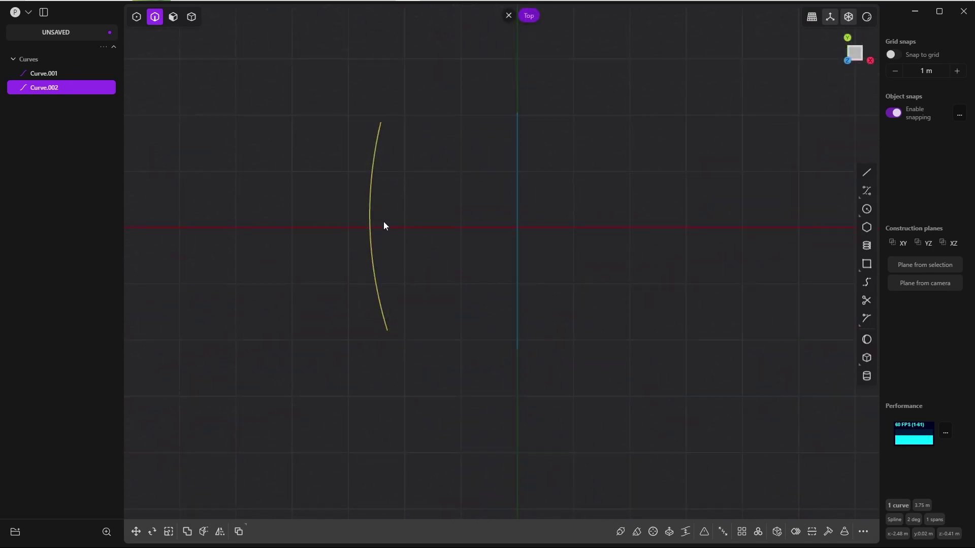
pyautogui.press('Tab')
pyautogui.click(440, 285)
pyautogui.press('g')
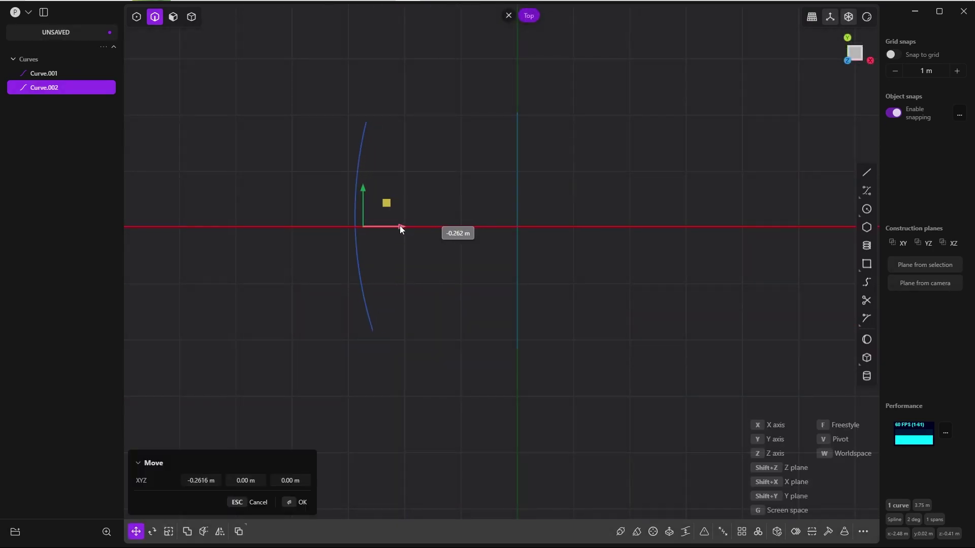
pyautogui.click(400, 225)
pyautogui.click(401, 395)
# Draw a three-point spline about 2.8 m long from the centre curve's negative-Y end to the outer curve's end, leaving the centre perpendicular.
pyautogui.click(867, 191)
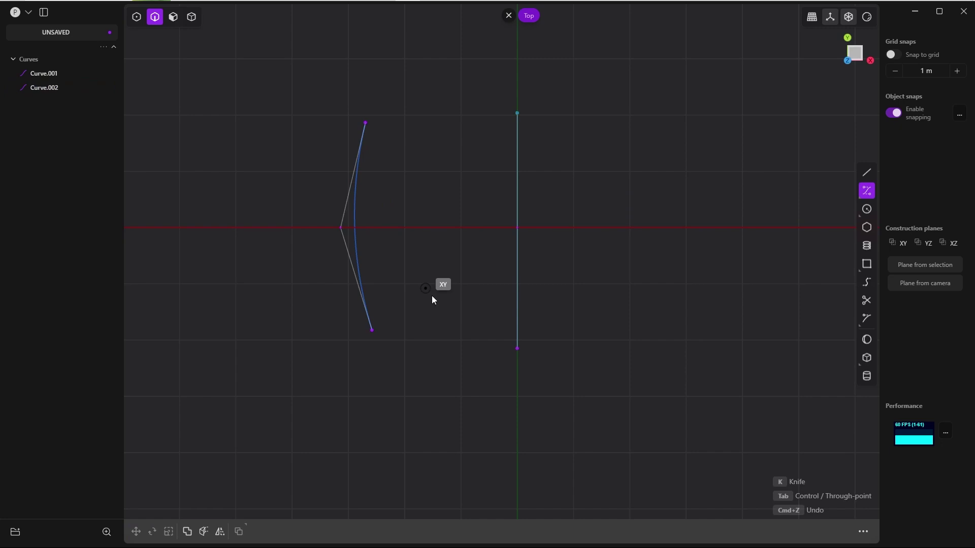
pyautogui.scroll(2, 449, 305)
pyautogui.keyDown('shift'); pyautogui.moveTo(450, 305); pyautogui.dragTo(466, 347, button='middle'); pyautogui.keyUp('shift')
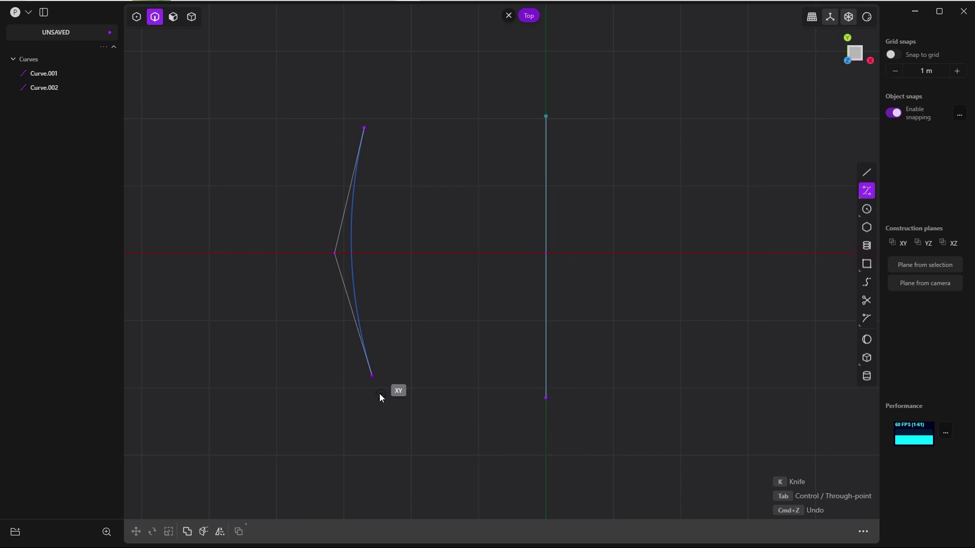
pyautogui.click(546, 398)
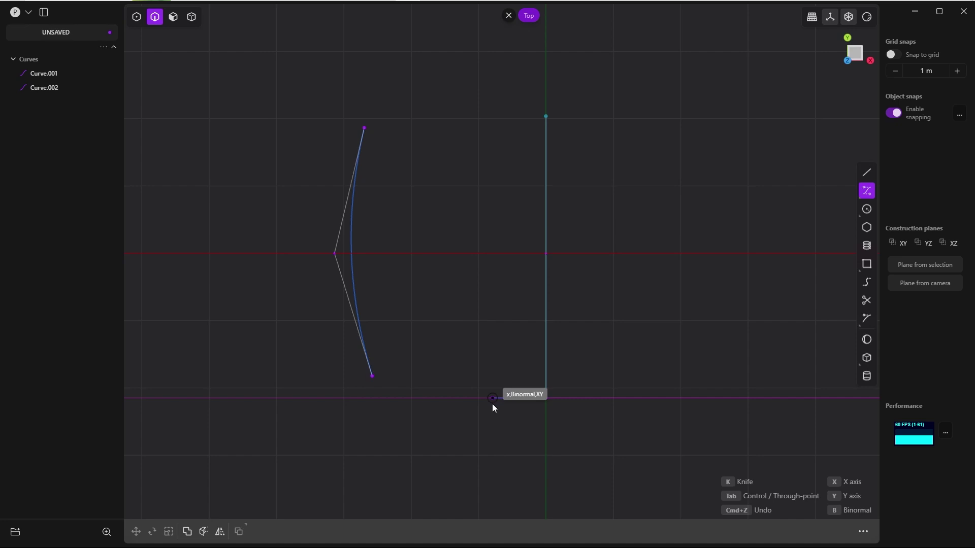
pyautogui.click(480, 402)
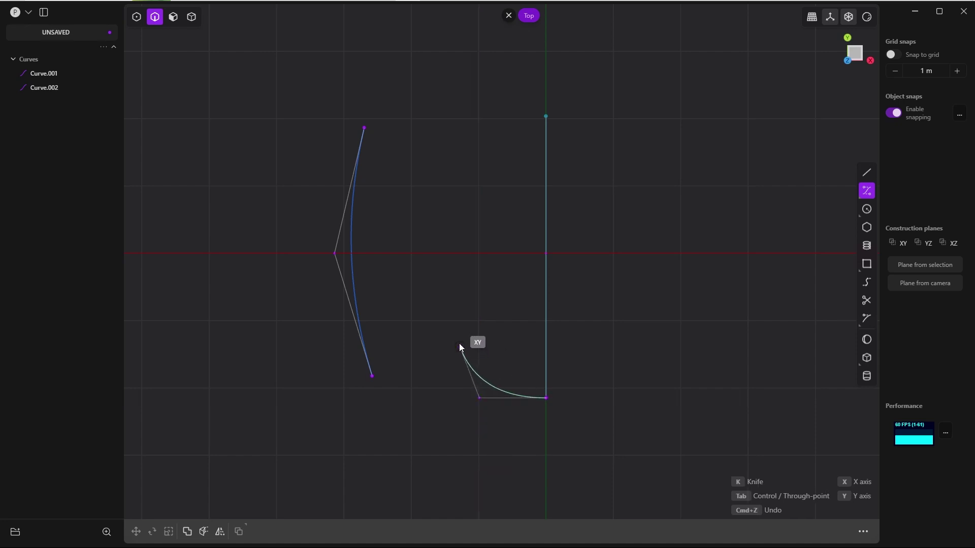
pyautogui.click(373, 377)
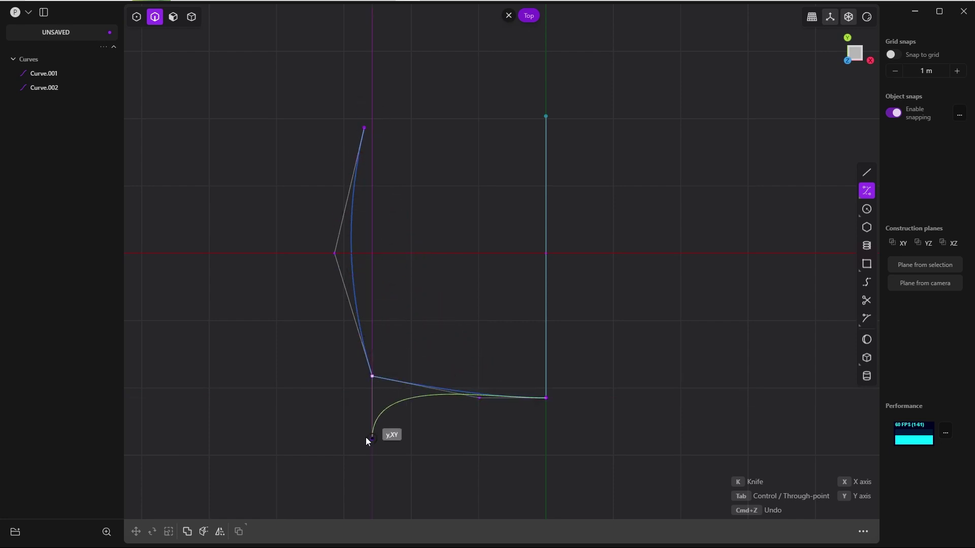
pyautogui.press('Return')
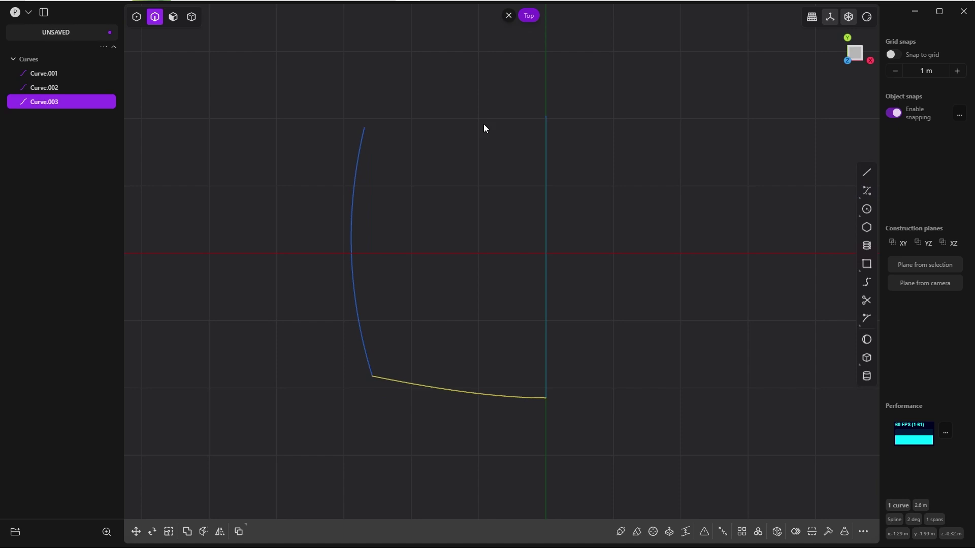
# Draw a matching three-point spline about 2.7 m long across the positive-Y ends, with its middle point aligned to the opposite spline's.
pyautogui.press('1')
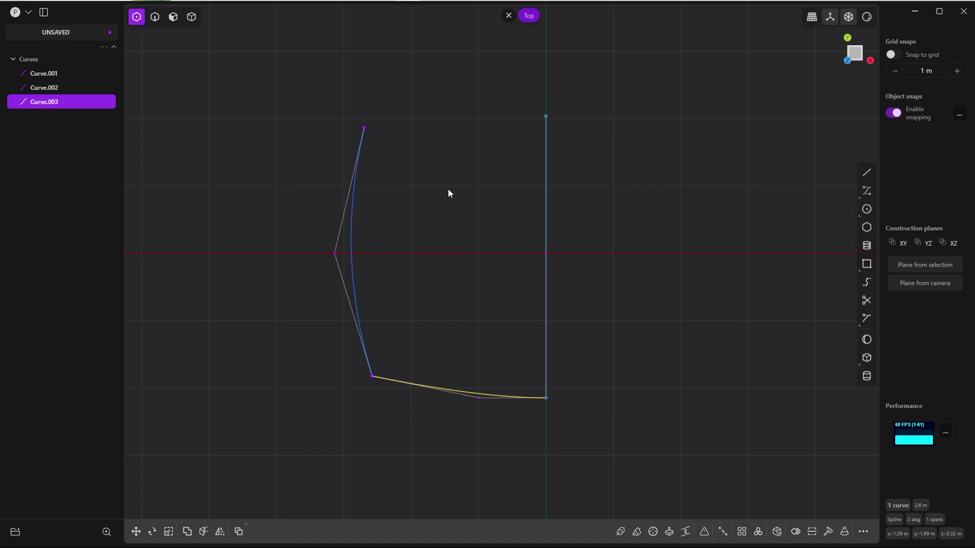
pyautogui.click(867, 191)
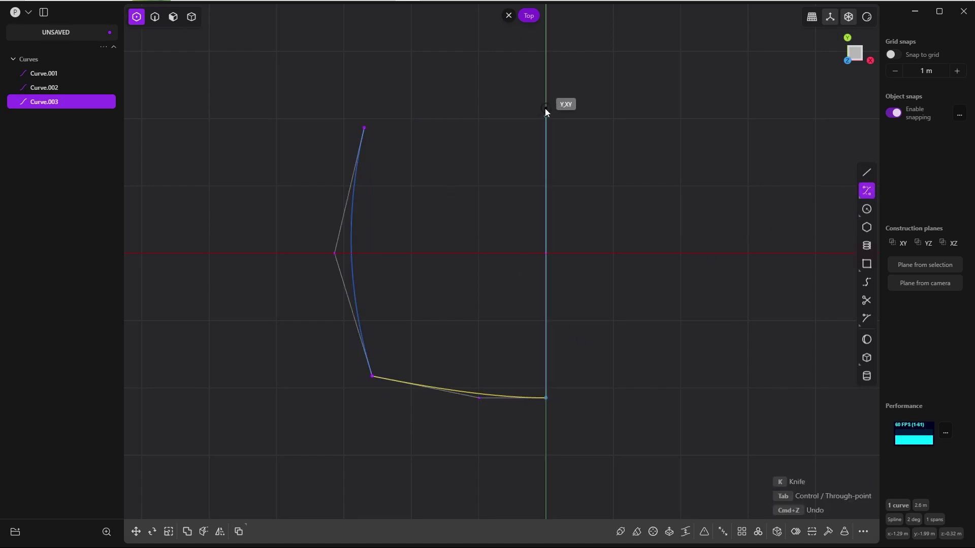
pyautogui.click(510, 118)
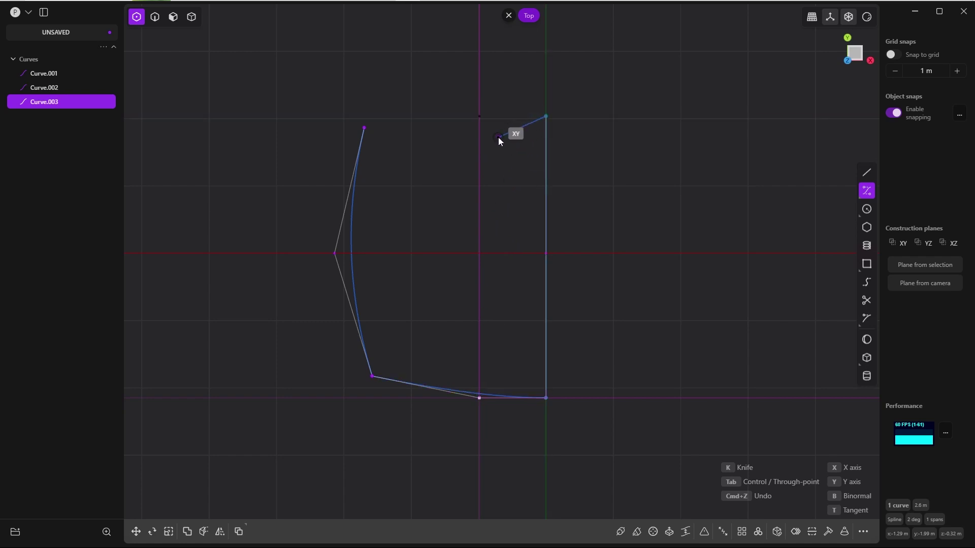
pyautogui.click(478, 117)
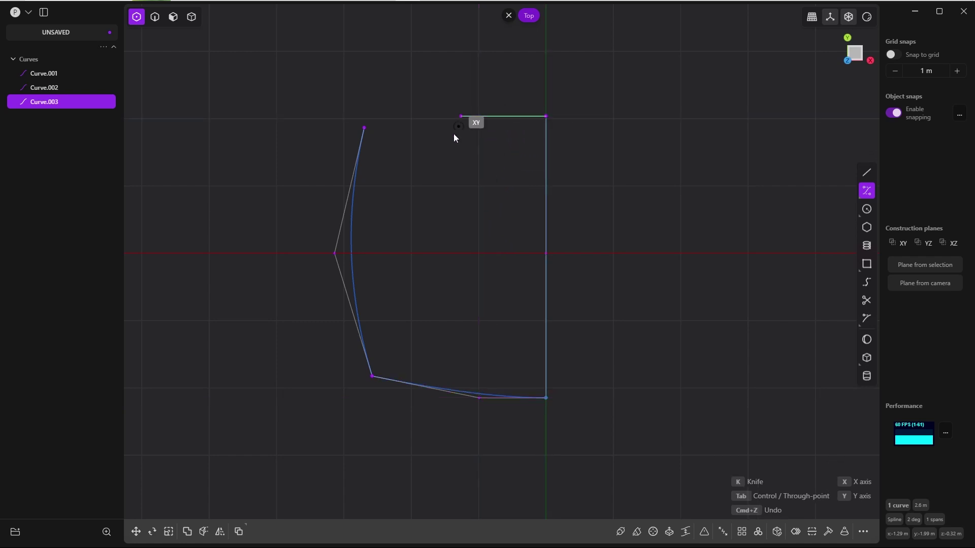
pyautogui.click(366, 130)
pyautogui.press('Return')
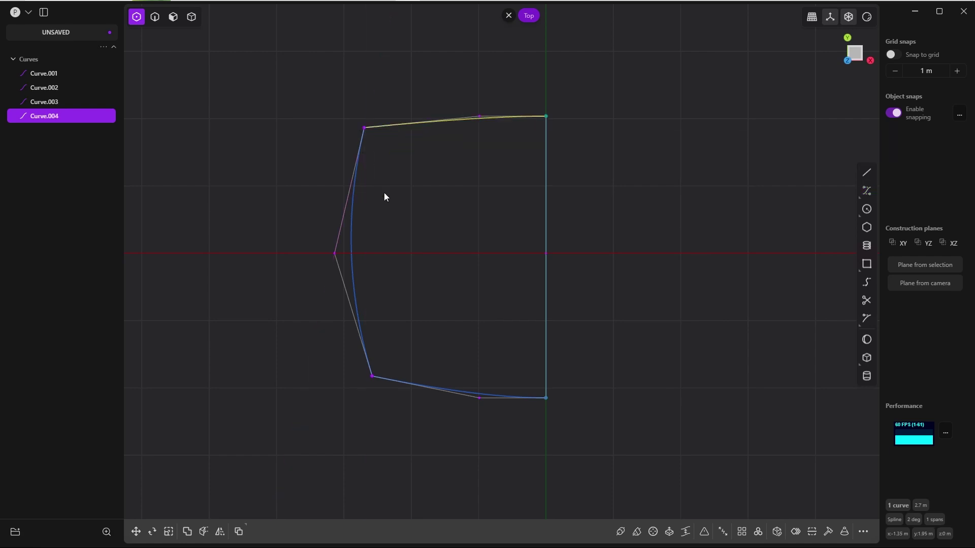
# Move the negative-Y connecting curve's free end down along Z to meet the outer curve's end point.
pyautogui.moveTo(384, 193); pyautogui.dragTo(481, 235, button='middle')
pyautogui.keyDown('shift'); pyautogui.moveTo(473, 279); pyautogui.dragTo(523, 235, button='middle'); pyautogui.keyUp('shift')
pyautogui.click(464, 343)
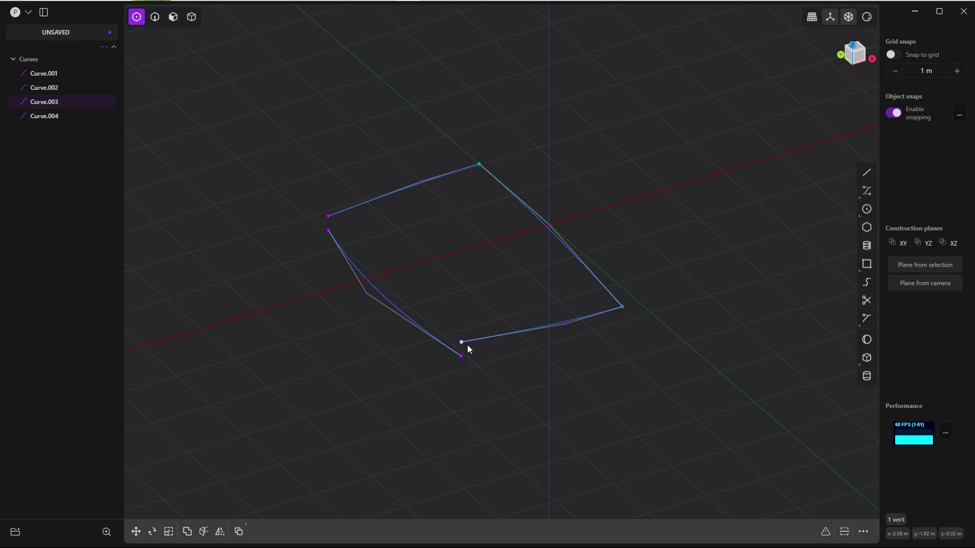
pyautogui.press('g')
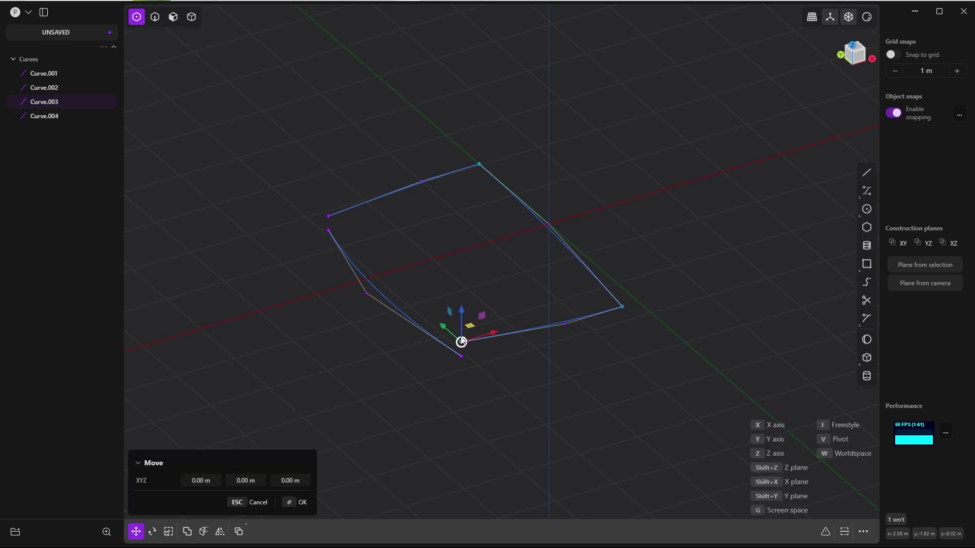
pyautogui.press('z')
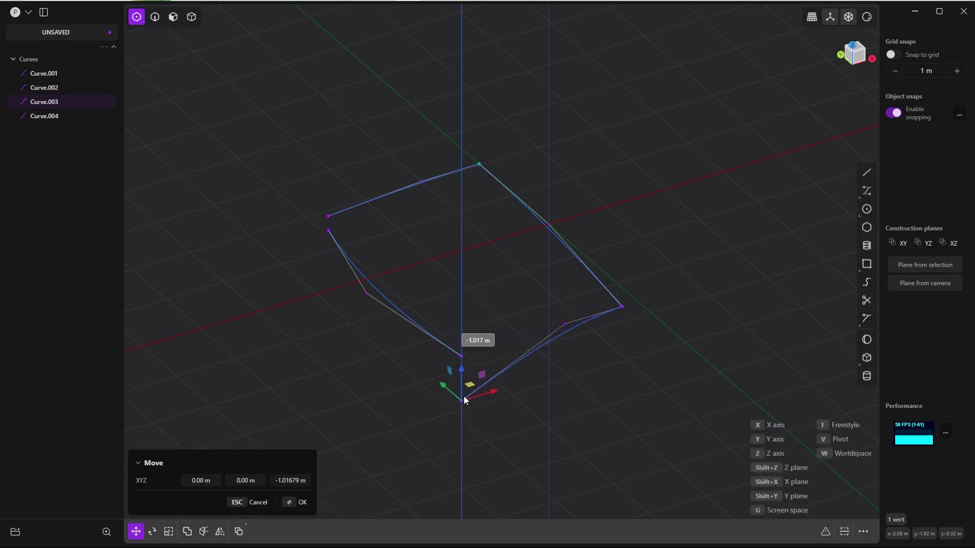
pyautogui.click(461, 358)
pyautogui.click(289, 503)
# Lower the positive-Y connecting curve's free end along Z onto the outer curve's other end point.
pyautogui.click(330, 217)
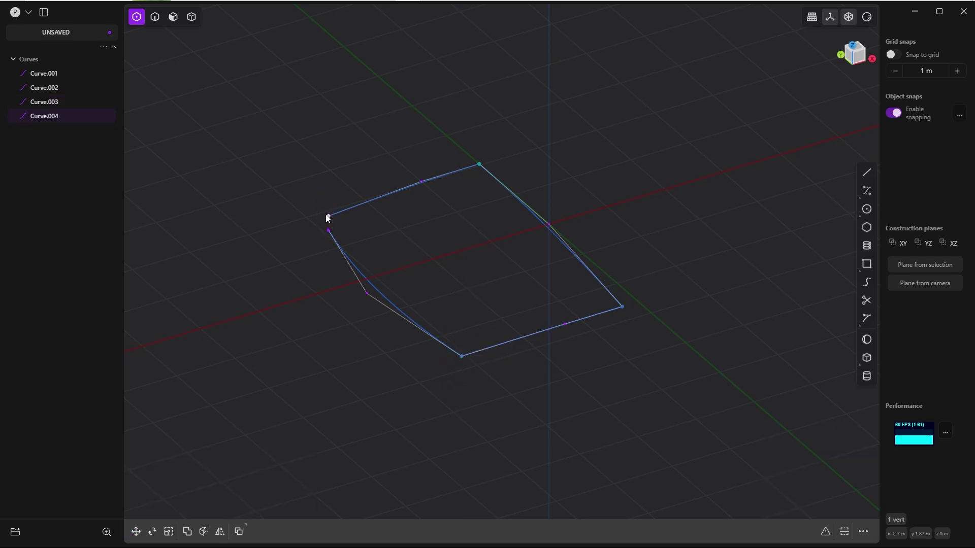
pyautogui.press('g')
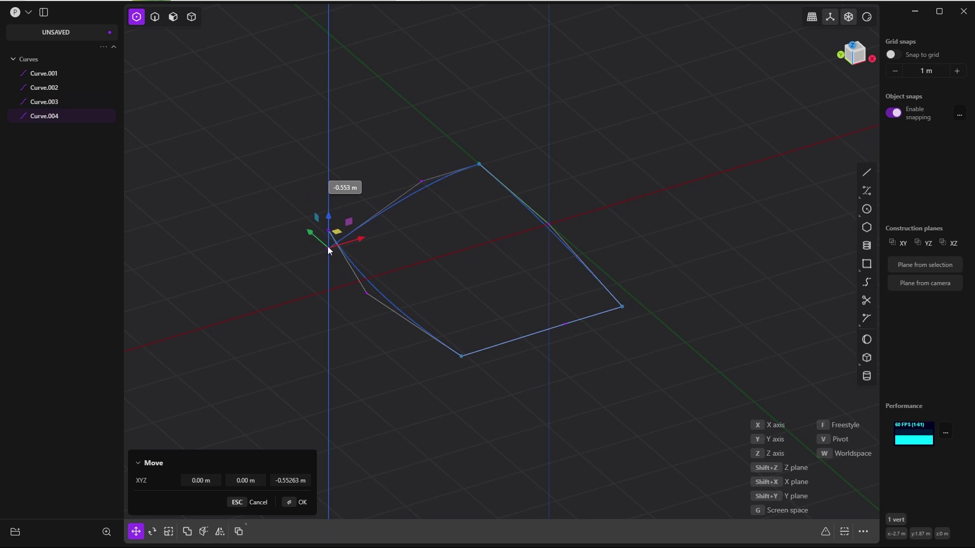
pyautogui.click(292, 502)
# Fill the closed loop of four curves with a patch surface at a tolerance of 0.000010.
pyautogui.press('2')
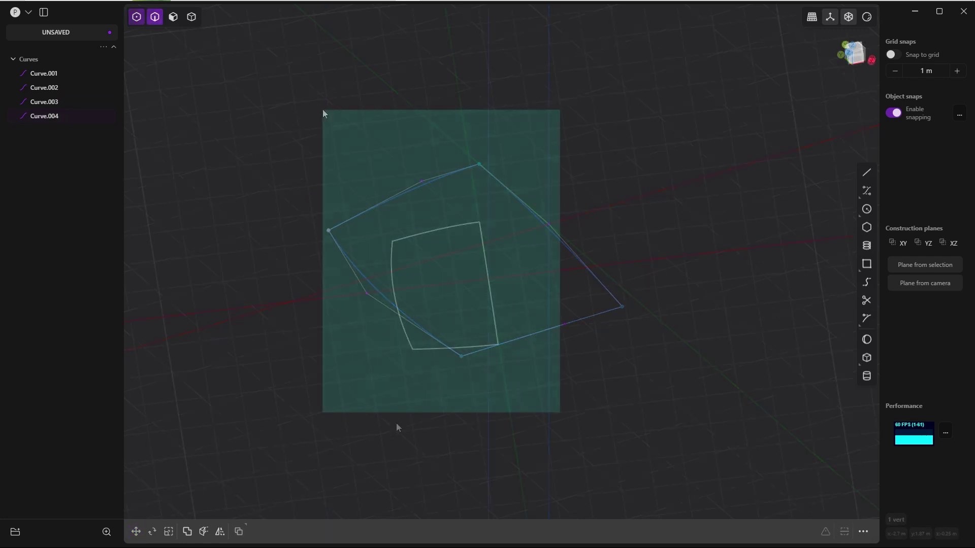
pyautogui.moveTo(560, 412); pyautogui.dragTo(322, 110)
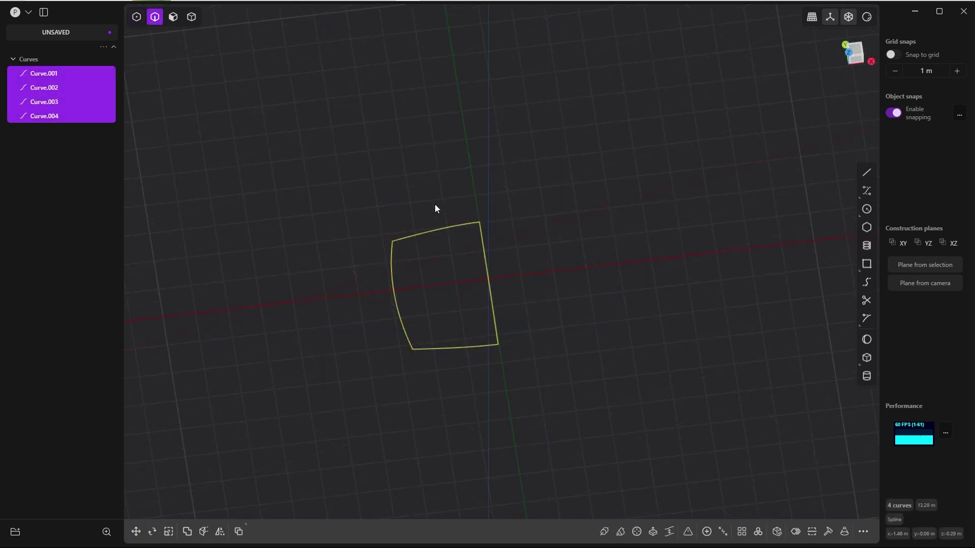
pyautogui.hotkey('shift', 'p')
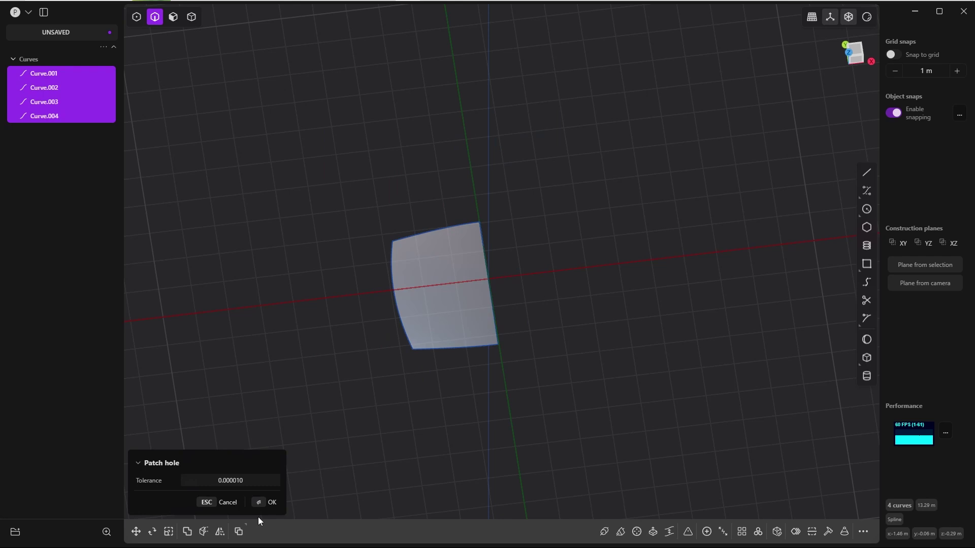
pyautogui.click(263, 503)
# Mirror the patched sheet across the central YZ plane to form the full symmetrical surface.
pyautogui.hotkey('alt', 'x')
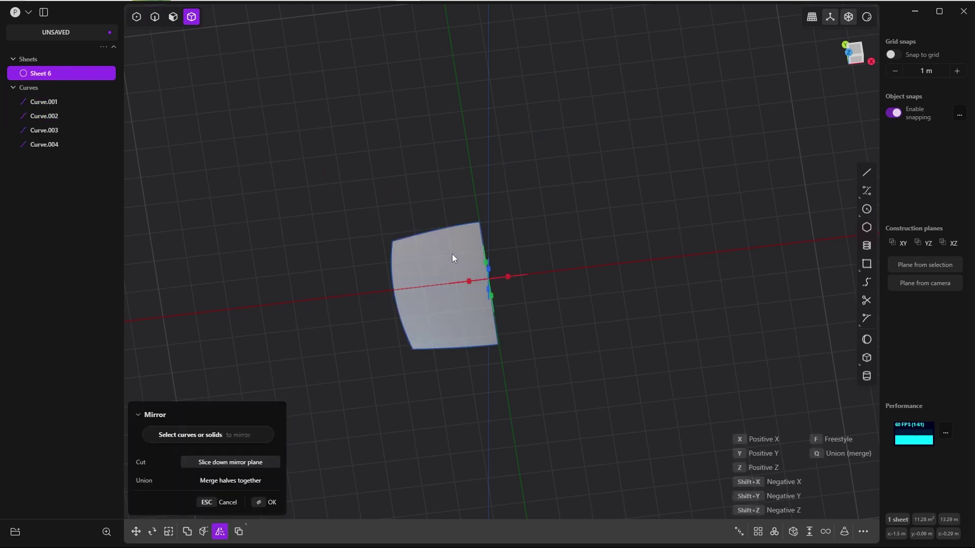
pyautogui.click(468, 283)
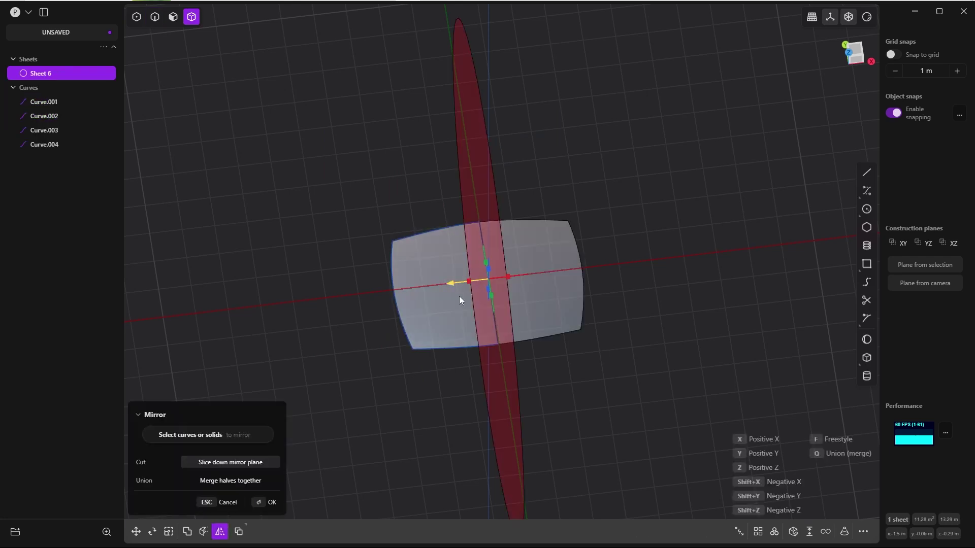
pyautogui.click(271, 504)
# Hide the curves and the grid, then apply horizontal zebra stripes to inspect the mirrored surface across its centre seam.
pyautogui.click(91, 87)
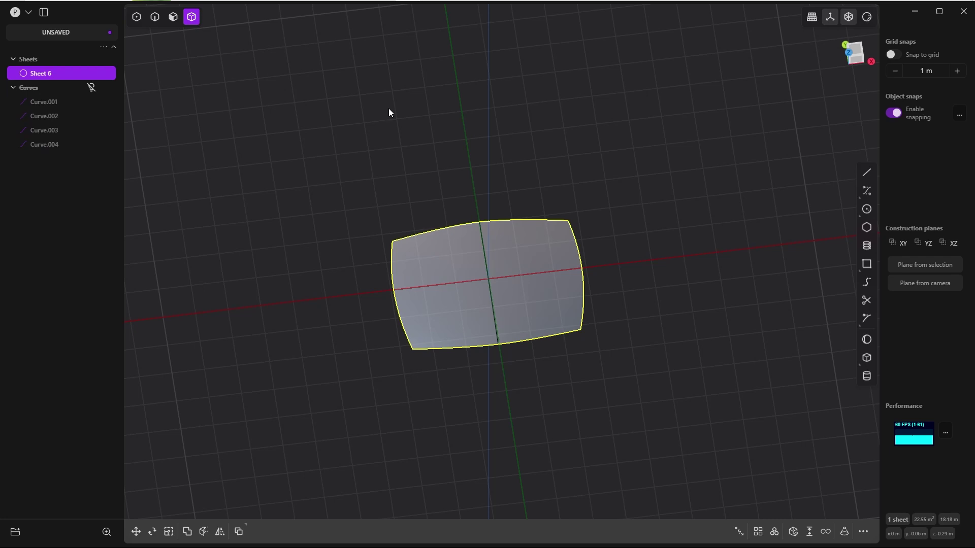
pyautogui.click(830, 17)
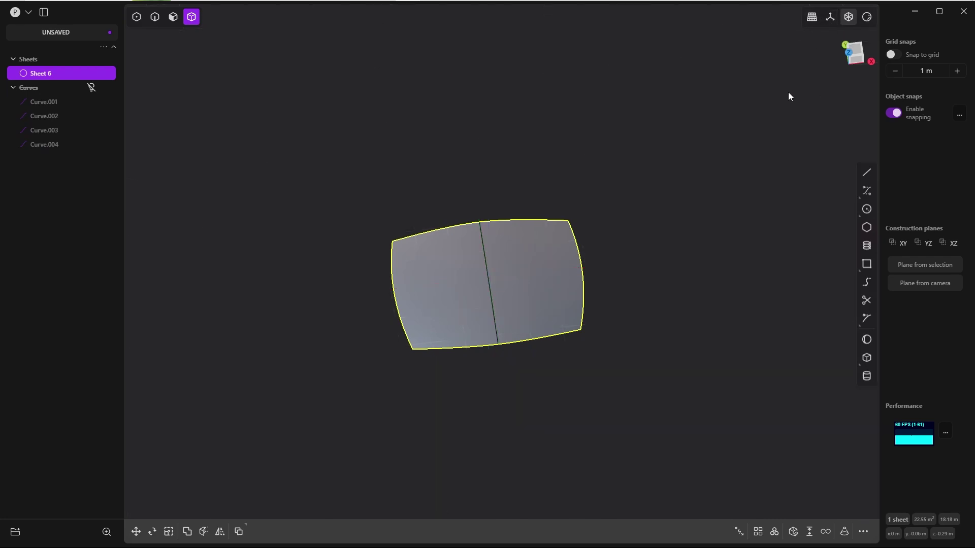
pyautogui.click(868, 16)
pyautogui.click(875, 152)
pyautogui.scroll(1, 516, 301)
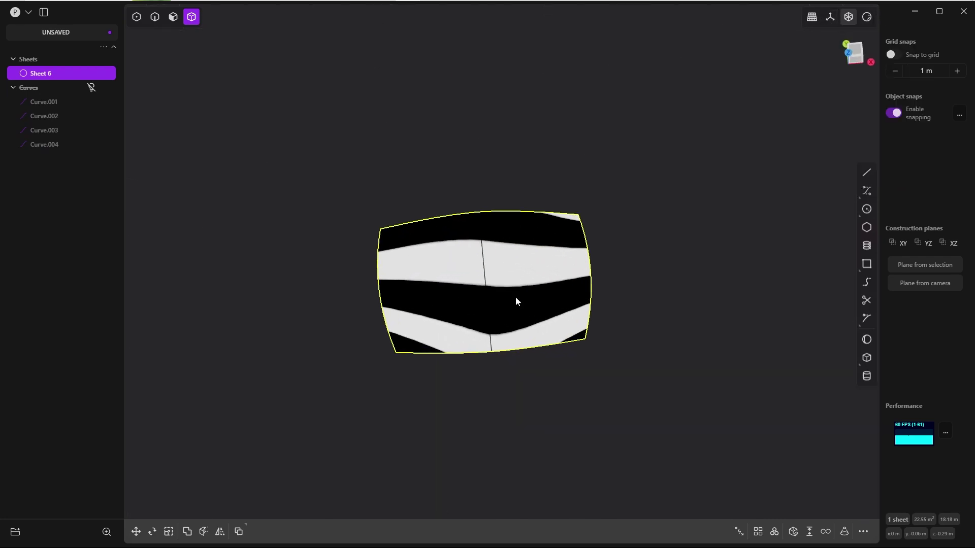
pyautogui.scroll(5, 516, 302)
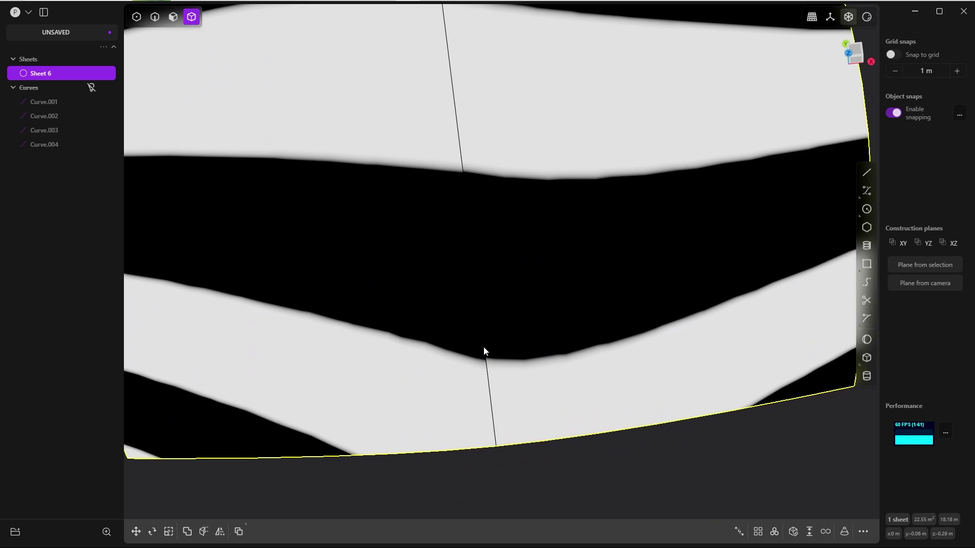
# Switch the shading to the red clay material and turn off edge display to inspect the reflection across the seam.
pyautogui.click(866, 17)
pyautogui.click(841, 56)
pyautogui.scroll(-5, 497, 258)
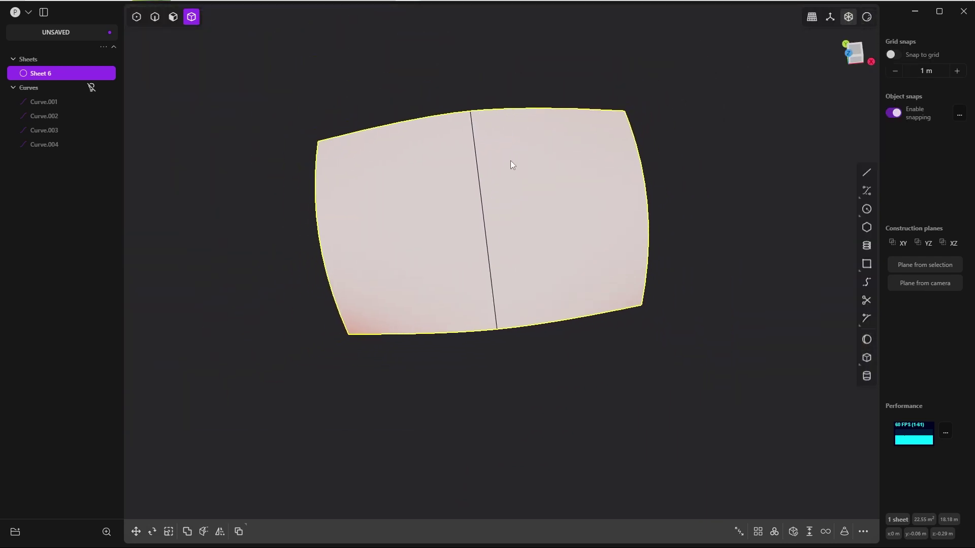
pyautogui.moveTo(511, 160); pyautogui.dragTo(519, 168, button='middle')
pyautogui.click(867, 17)
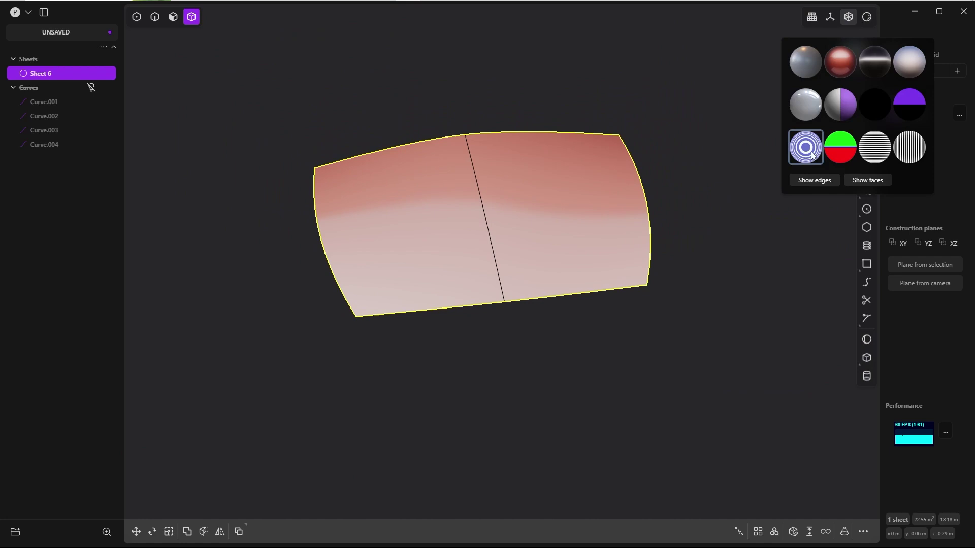
pyautogui.click(814, 180)
pyautogui.moveTo(550, 228); pyautogui.dragTo(573, 253, button='middle')
# Apply the horizontal zebra stripes again and examine how they flow across the seam from several angles, then clear the selection.
pyautogui.click(866, 18)
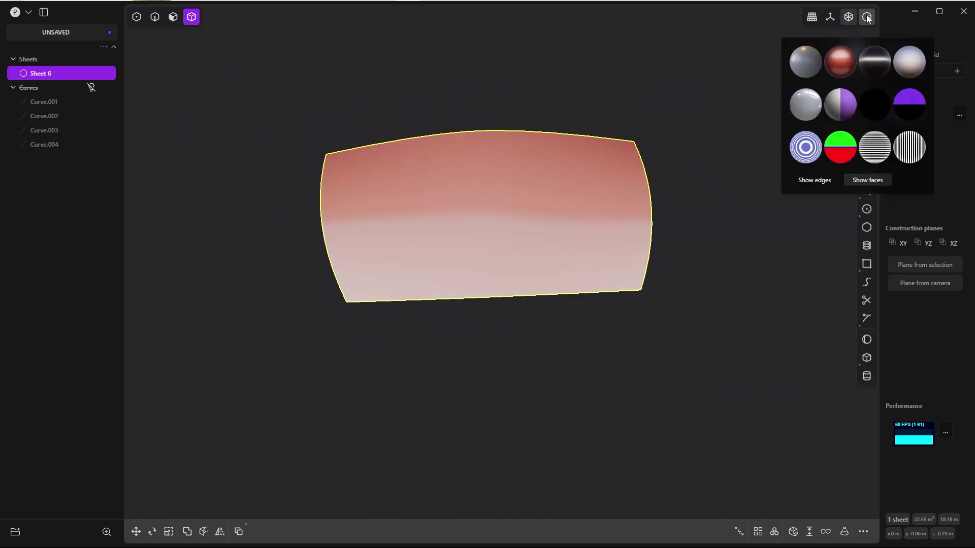
pyautogui.click(871, 151)
pyautogui.scroll(-1, 535, 203)
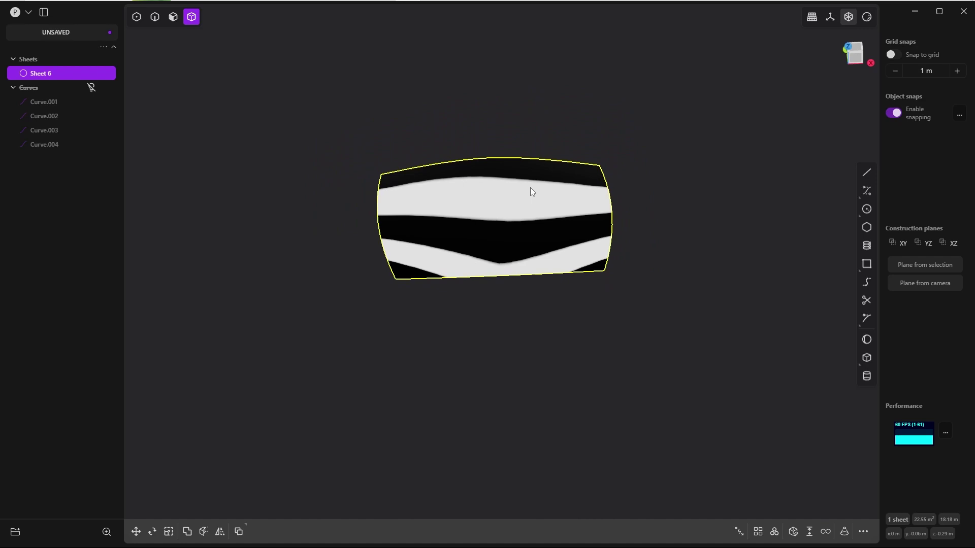
pyautogui.scroll(5, 528, 244)
pyautogui.scroll(-8, 477, 226)
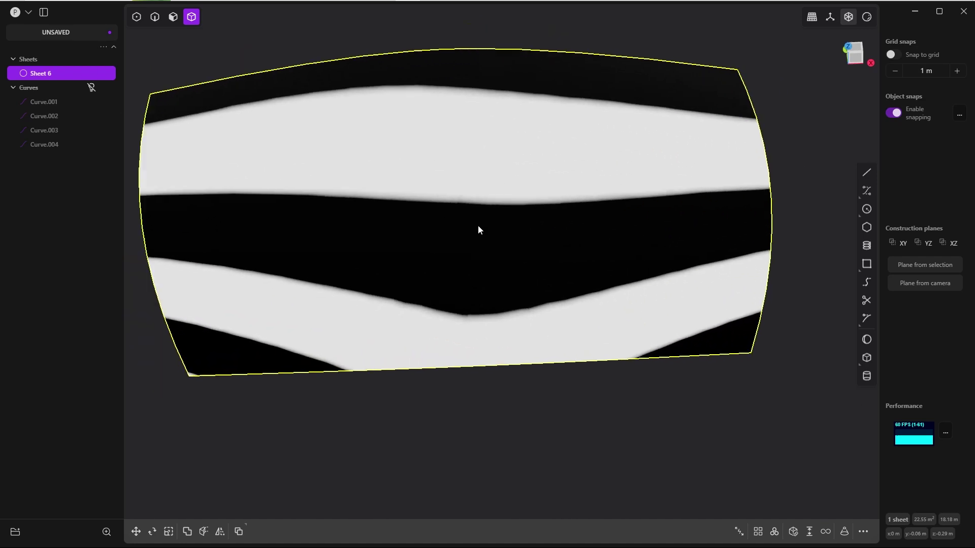
pyautogui.moveTo(470, 190); pyautogui.dragTo(483, 222, button='middle')
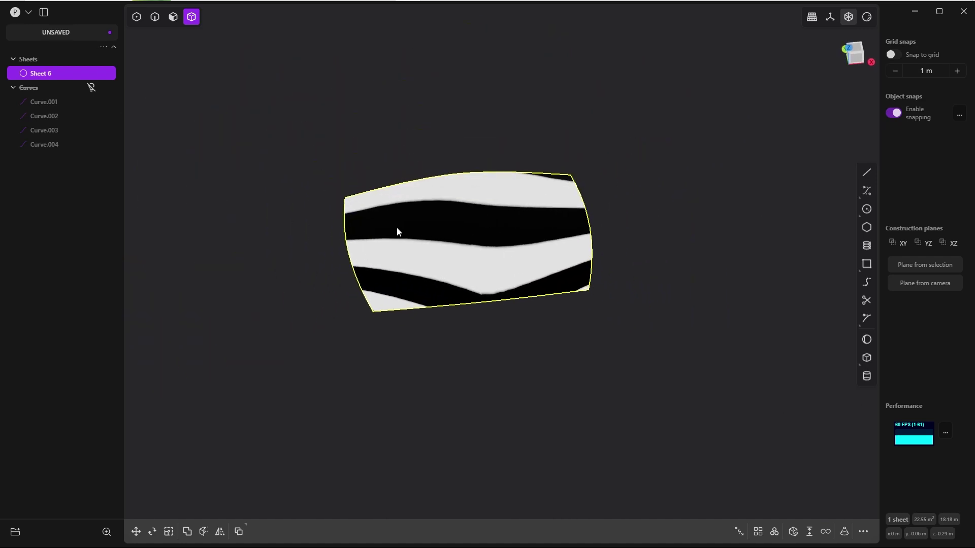
pyautogui.press('`')
pyautogui.press('Escape')
pyautogui.press('Escape')
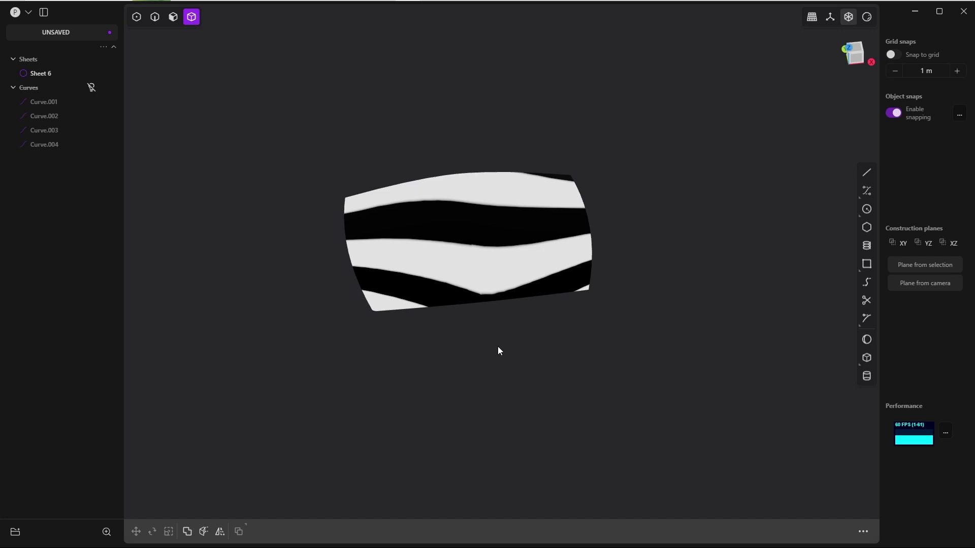
# Delete the mirrored sheet and bring back the grid and the four boundary curves.
pyautogui.click(829, 22)
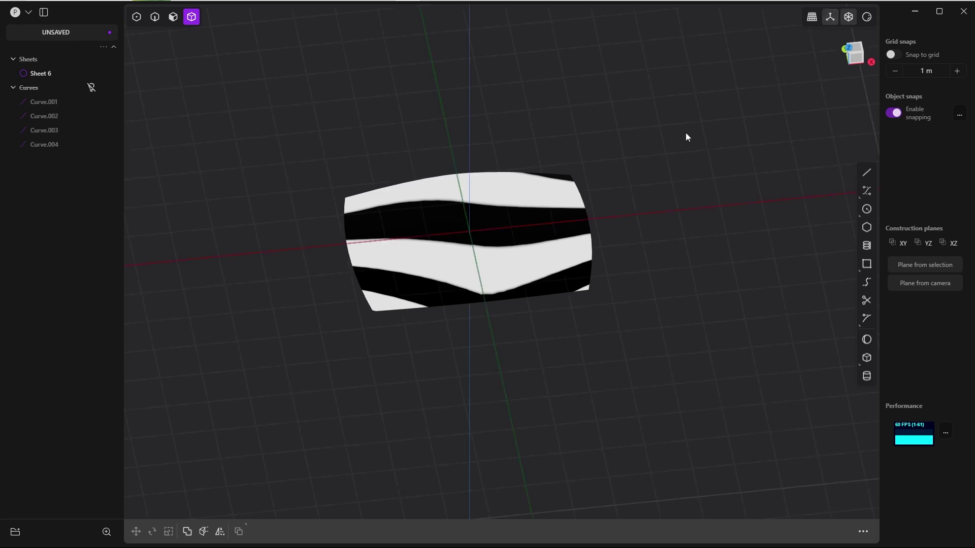
pyautogui.click(509, 269)
pyautogui.press('Delete')
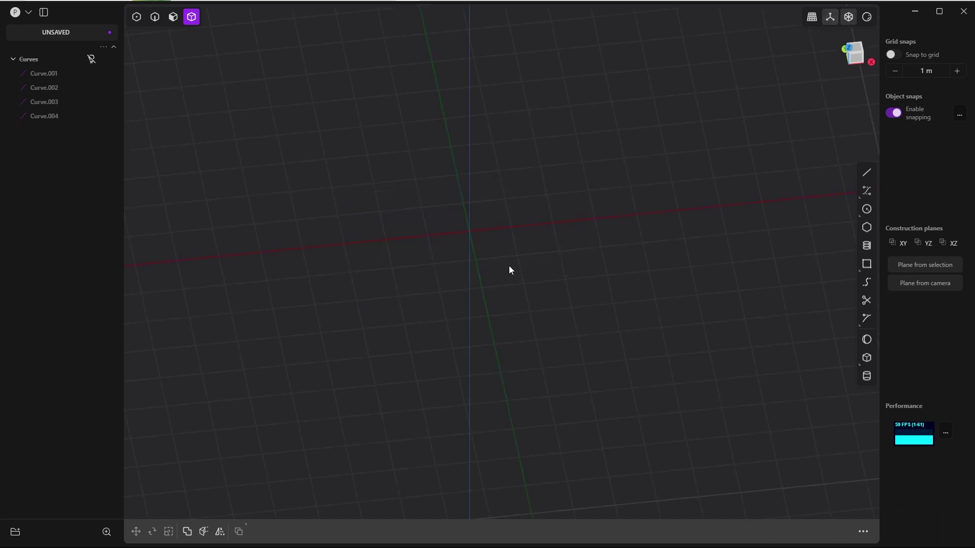
pyautogui.click(91, 59)
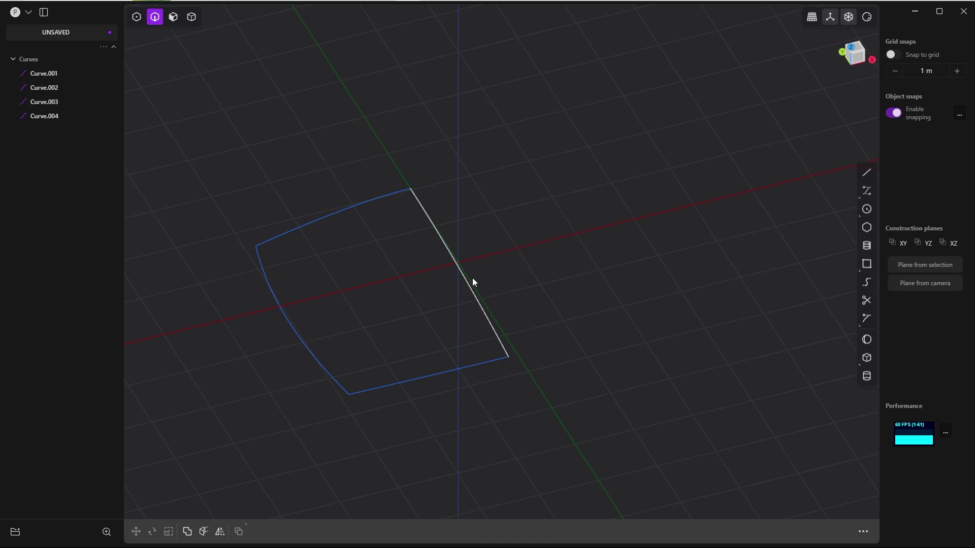
# Extrude the centre curve about 0.88 m along positive X, away from the other three curves, as a helper strip.
pyautogui.click(472, 285)
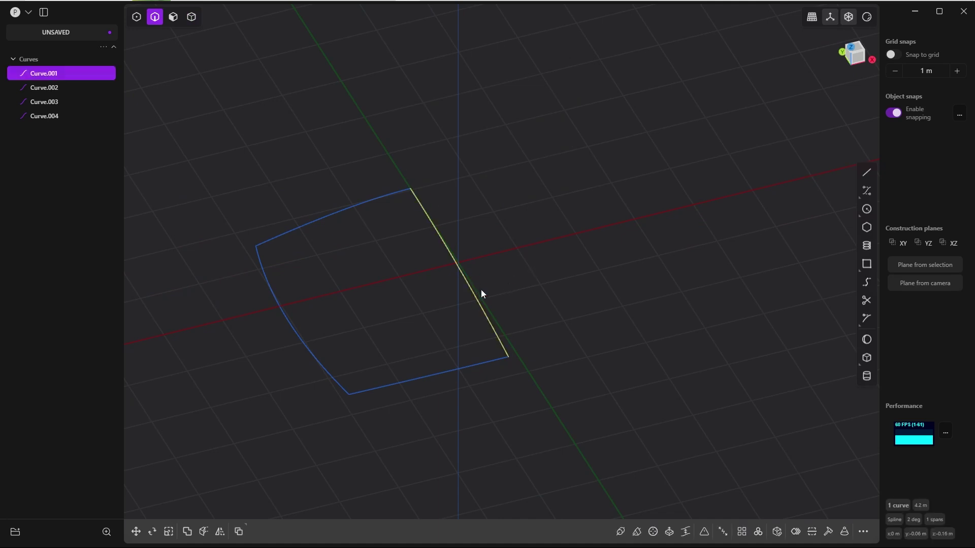
pyautogui.press('e')
pyautogui.moveTo(476, 307); pyautogui.dragTo(467, 282)
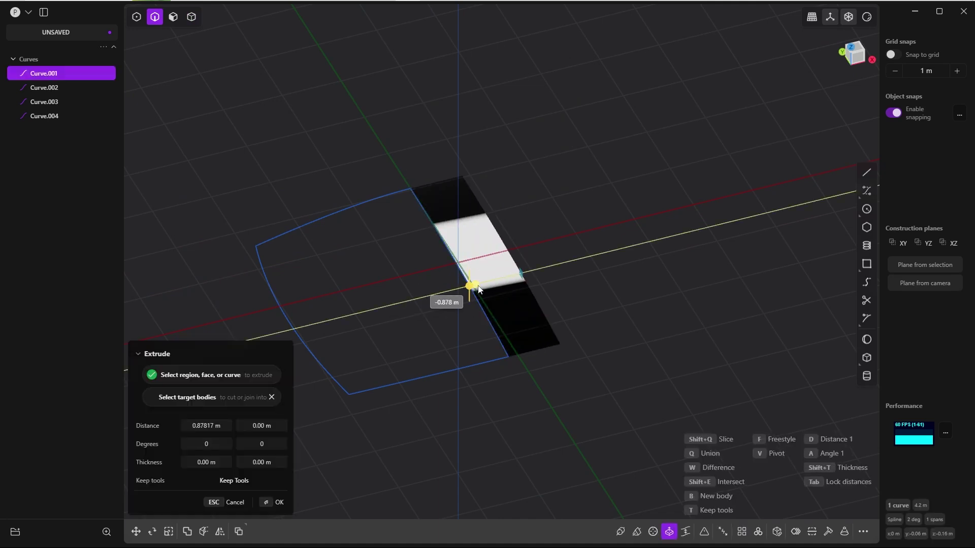
pyautogui.press('Return')
# Switch the shading from zebra stripes to the grey metallic material and hide the centre curve.
pyautogui.click(865, 19)
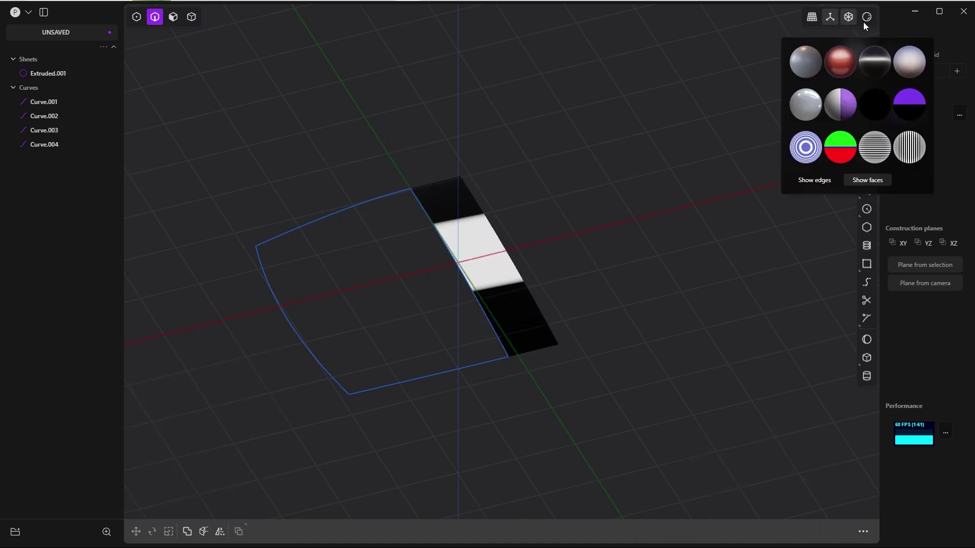
pyautogui.click(812, 65)
pyautogui.click(275, 306)
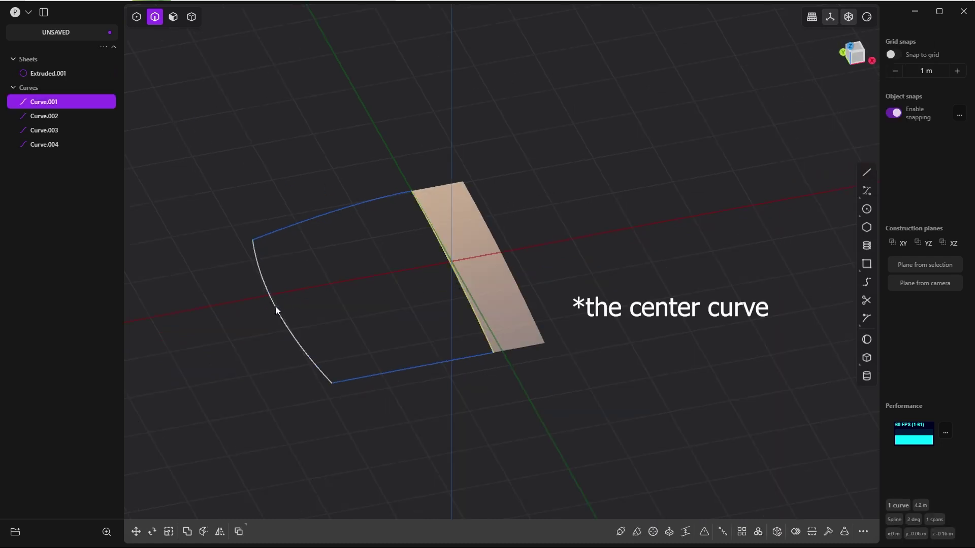
pyautogui.click(462, 279)
pyautogui.press('e')
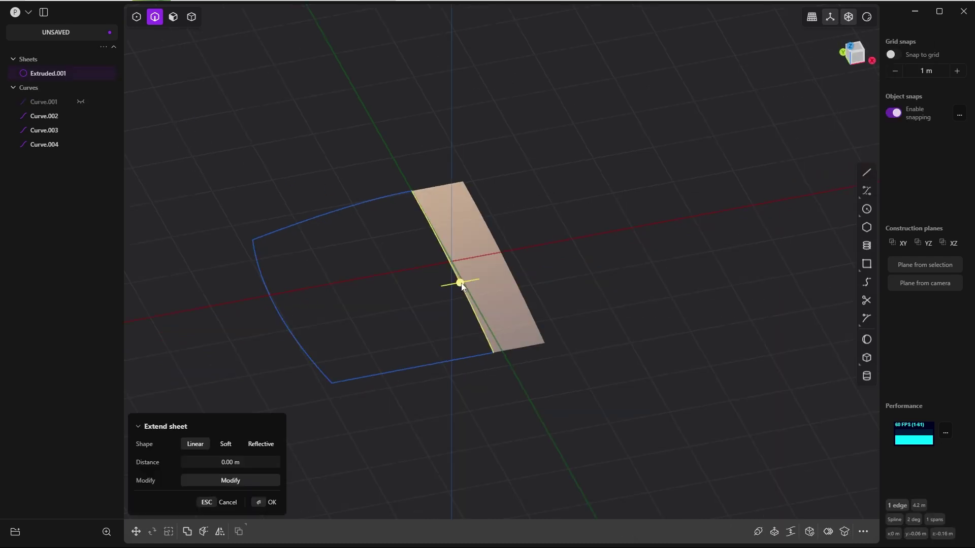
# Patch the opening between the strip's inner edge and the three remaining curves with G2 continuity, Quality faces and tolerance 0.000010.
pyautogui.click(340, 213)
pyautogui.click(290, 329)
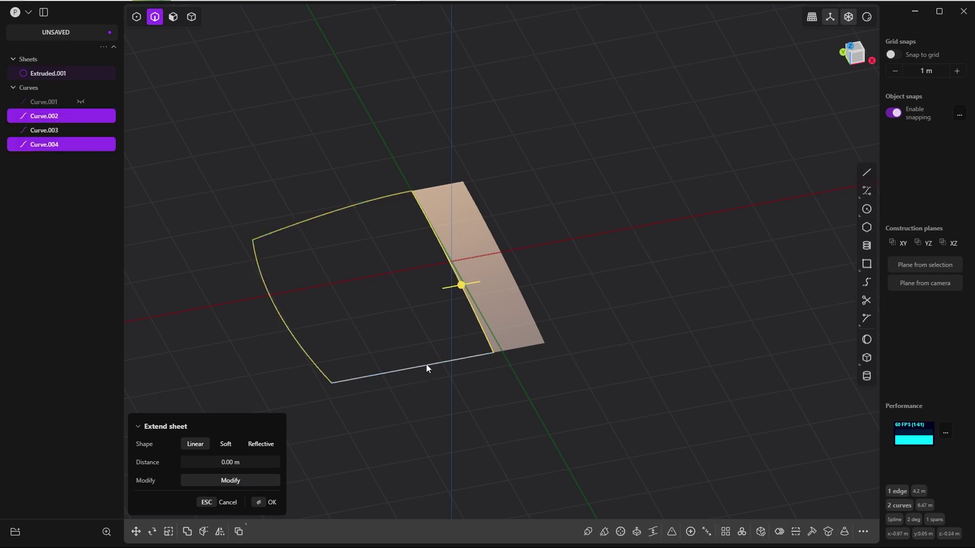
pyautogui.click(426, 365)
pyautogui.hotkey('alt', 'p')
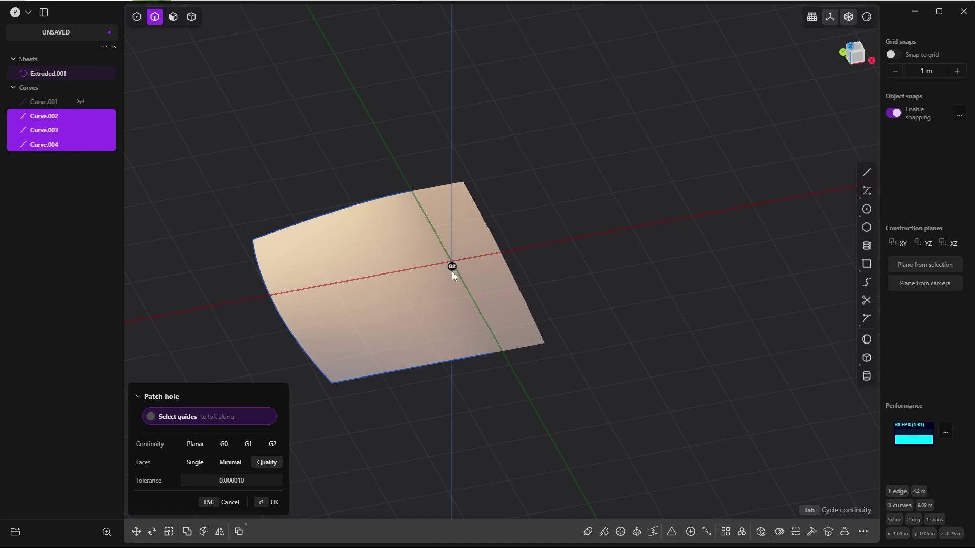
pyautogui.moveTo(449, 244); pyautogui.dragTo(428, 229, button='middle')
pyautogui.click(274, 502)
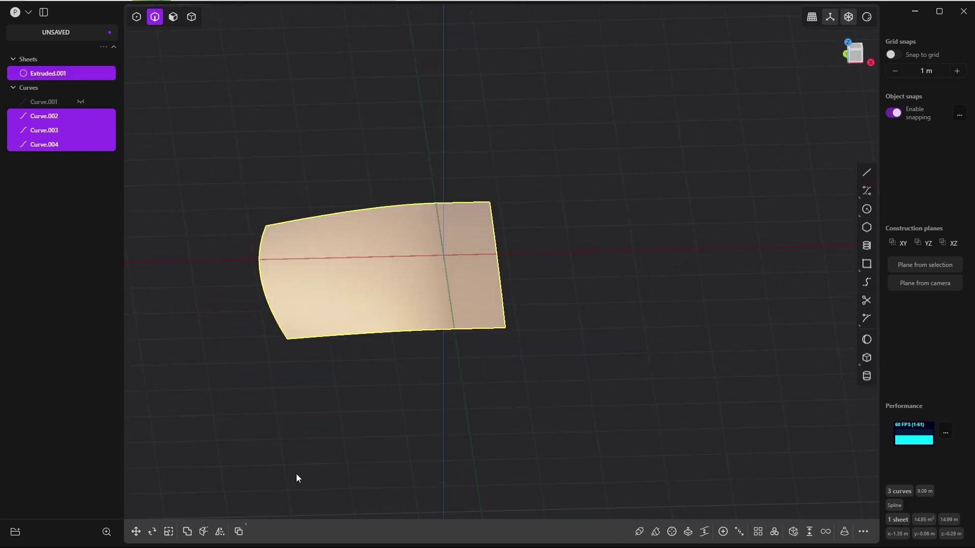
# Clear the selection and turn edge display back on to reveal the boundary between patch and strip.
pyautogui.click(296, 476)
pyautogui.moveTo(867, 17)
pyautogui.click(814, 181)
pyautogui.moveTo(622, 209); pyautogui.dragTo(580, 225, button='middle')
pyautogui.moveTo(580, 225); pyautogui.dragTo(534, 229, button='middle')
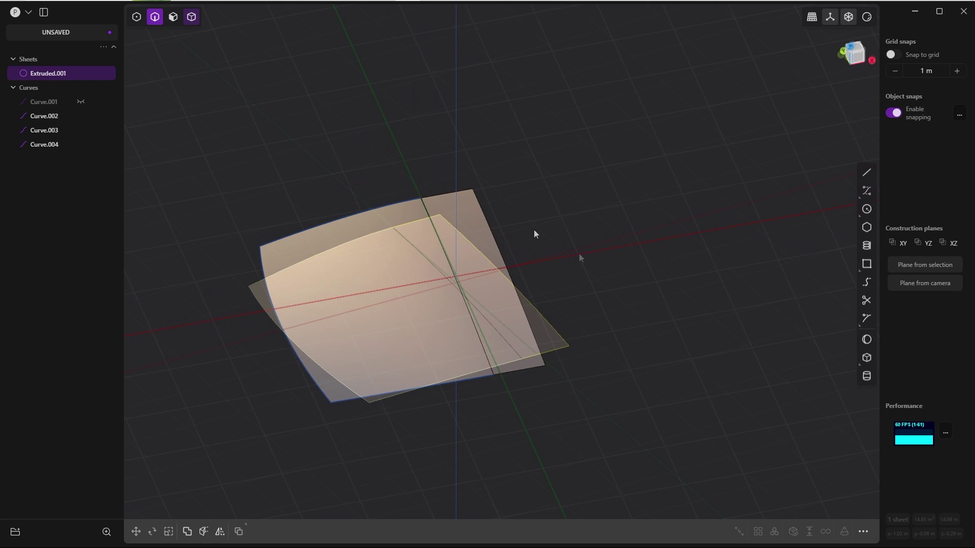
# Delete the extruded helper strip's face, keeping only the patched half of the sheet.
pyautogui.click(579, 255)
pyautogui.press('Tab')
pyautogui.click(539, 292)
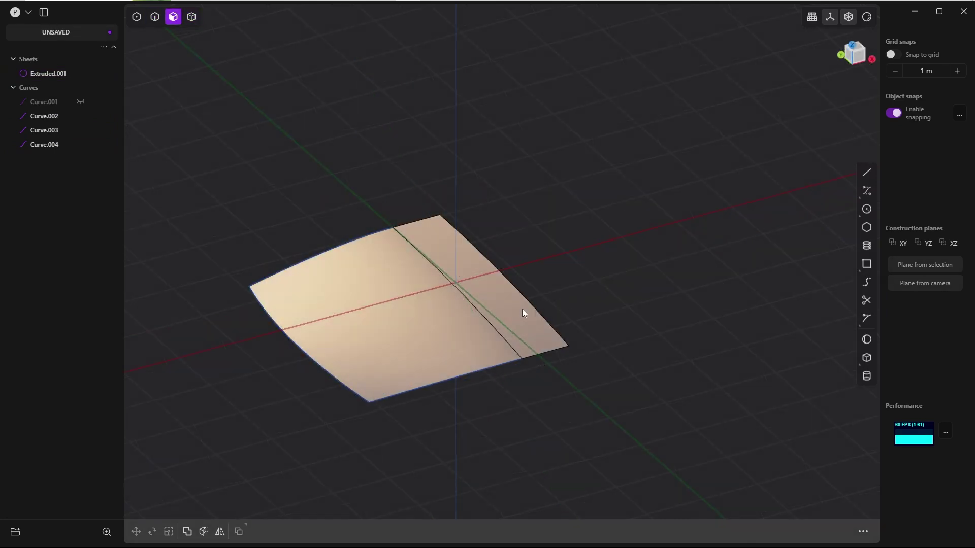
pyautogui.click(522, 308)
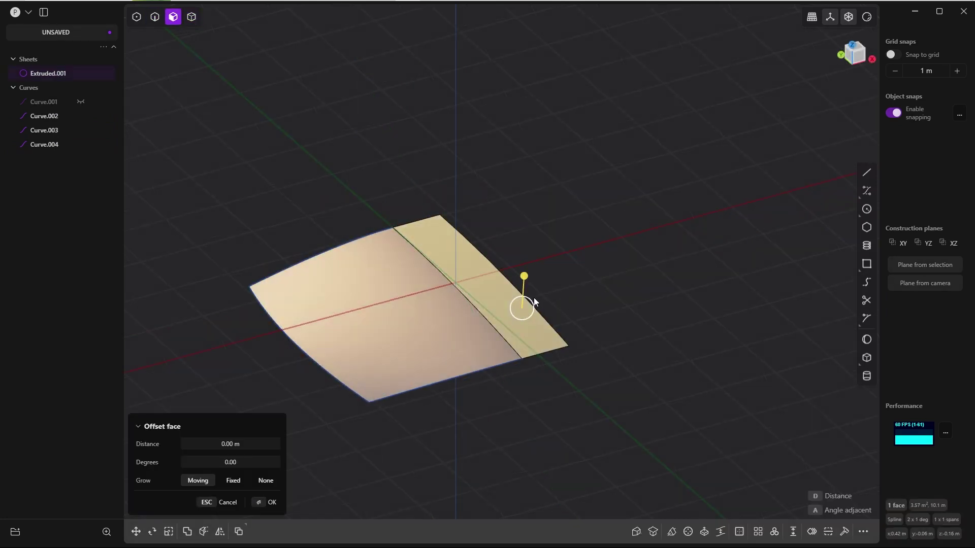
pyautogui.press('Delete')
# Mirror the remaining sheet across the central YZ plane with the halves merged together.
pyautogui.hotkey('alt', 'x')
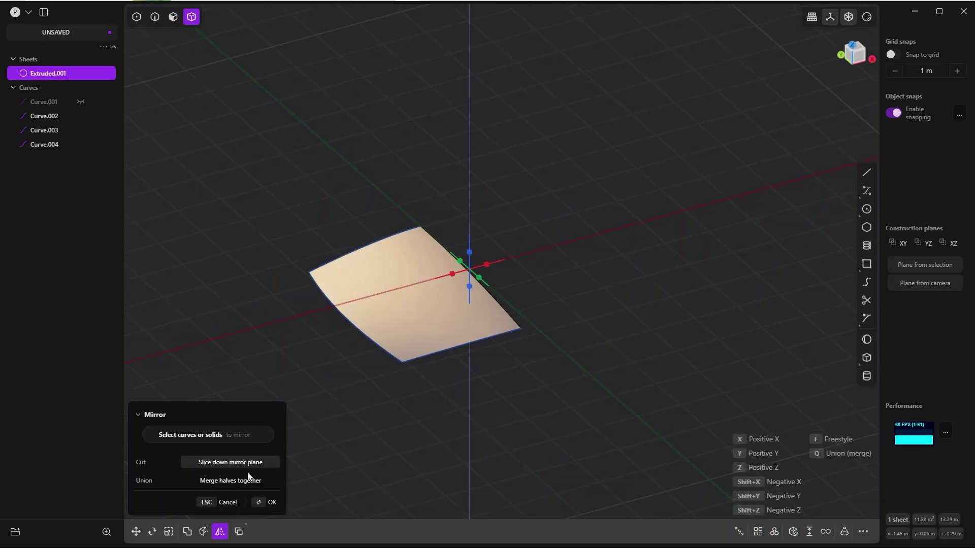
pyautogui.click(234, 482)
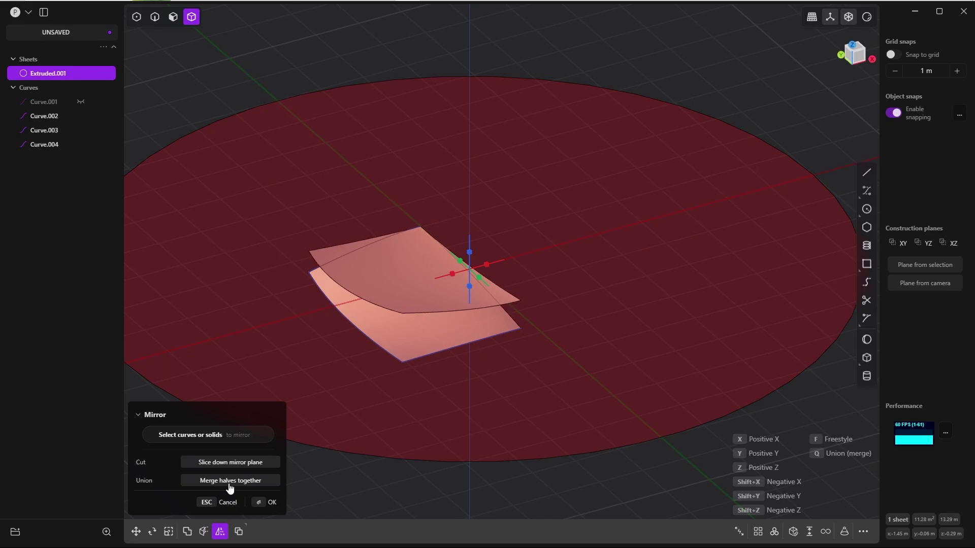
pyautogui.click(452, 274)
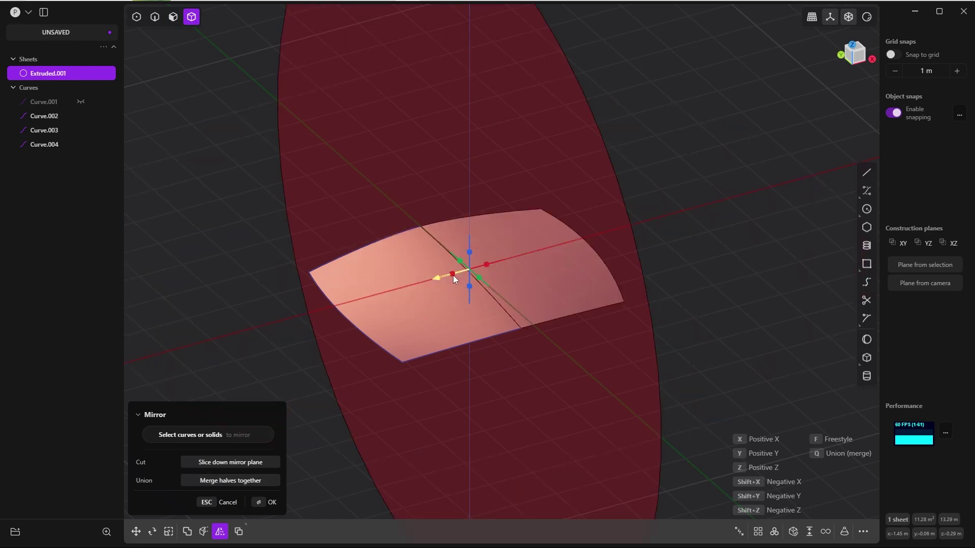
pyautogui.click(265, 502)
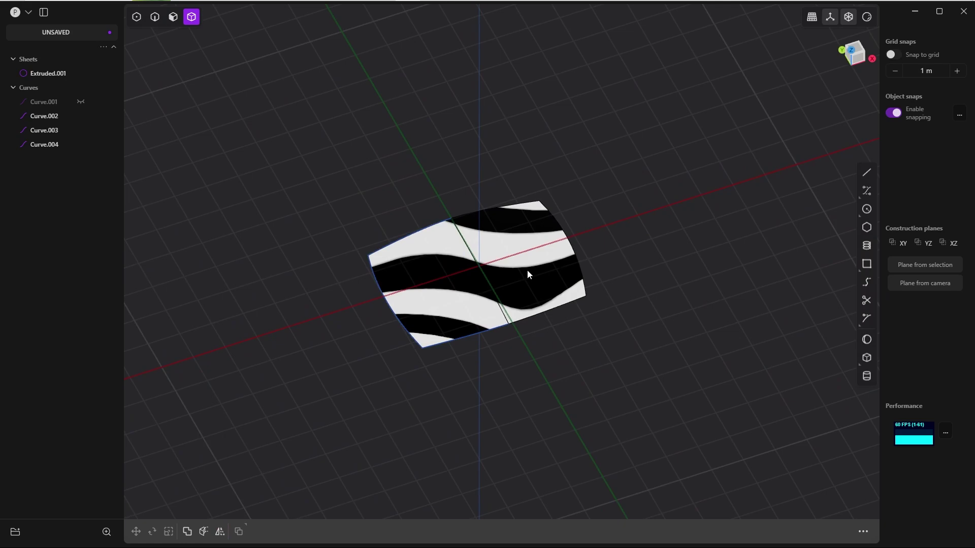
# Hide the curves and the grid and examine the zebra stripes across the new surface's centre seam.
pyautogui.scroll(3, 527, 270)
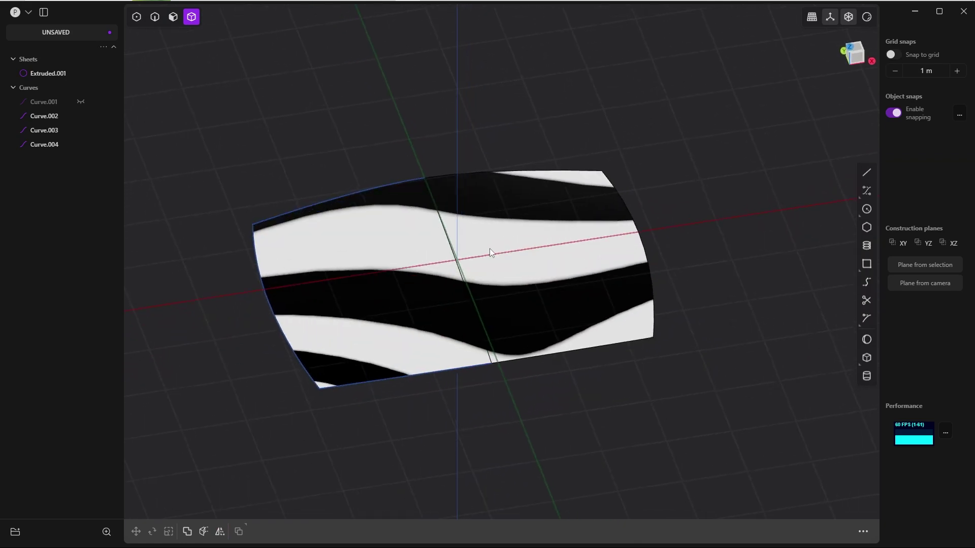
pyautogui.moveTo(489, 249); pyautogui.dragTo(688, 220, button='middle')
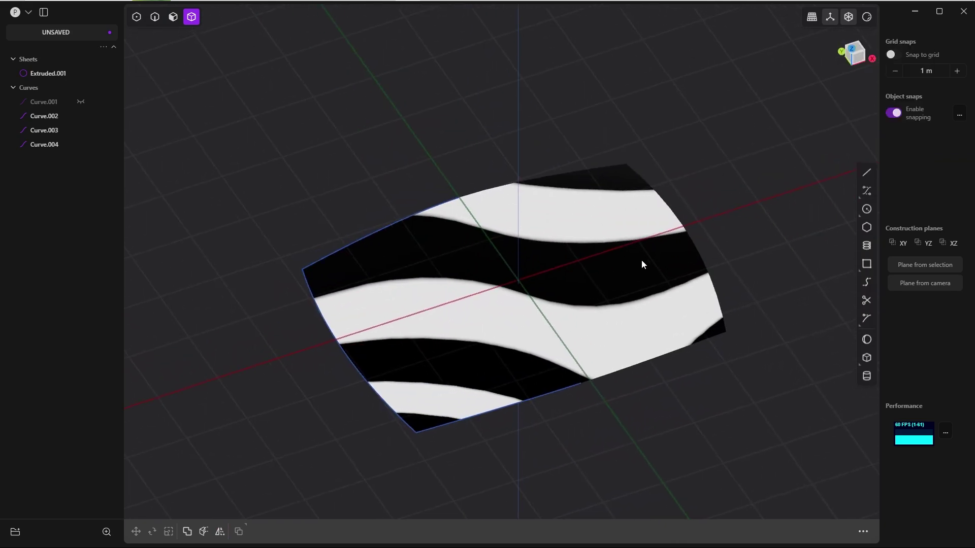
pyautogui.click(91, 87)
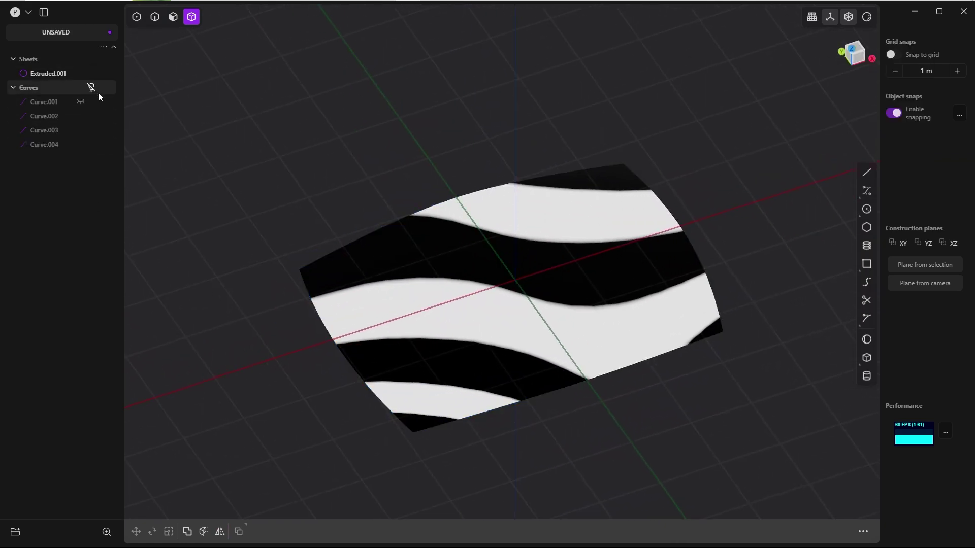
pyautogui.click(831, 18)
pyautogui.scroll(5, 551, 238)
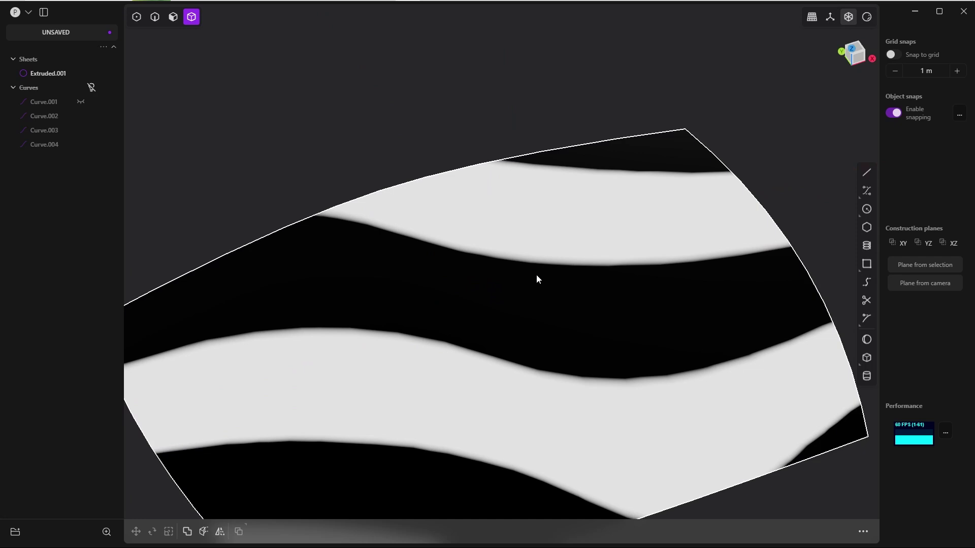
# Examine the zebra stripes across the mirrored sheet's centre seam from several angles and distances.
pyautogui.moveTo(536, 276); pyautogui.dragTo(552, 208, button='middle')
pyautogui.scroll(-5, 554, 195)
pyautogui.scroll(6, 556, 275)
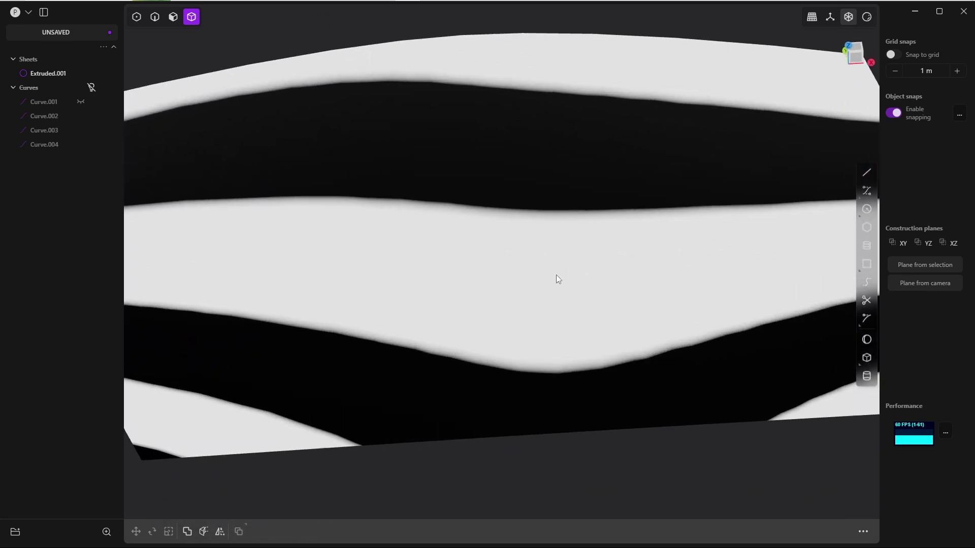
pyautogui.scroll(-5, 556, 279)
pyautogui.scroll(3, 568, 228)
pyautogui.scroll(-4, 555, 272)
pyautogui.scroll(2, 570, 191)
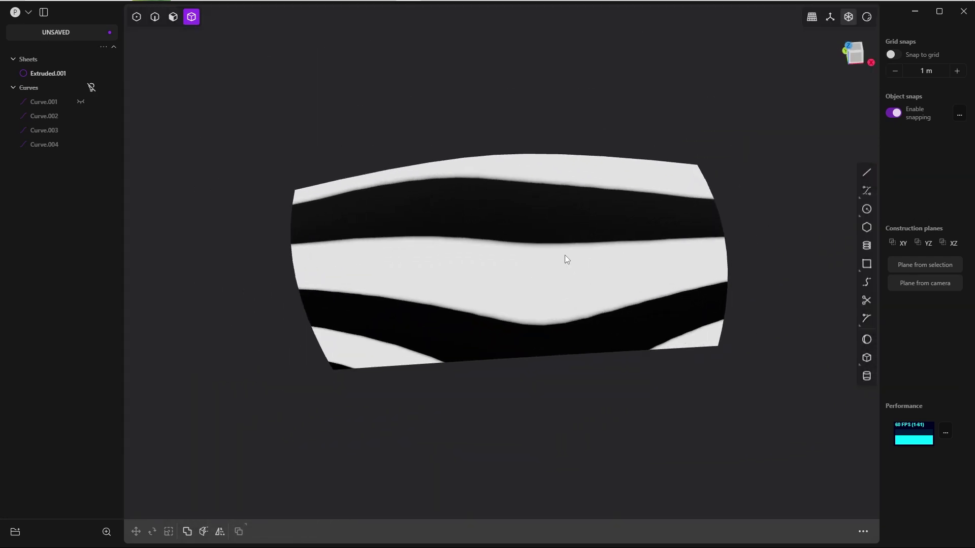
pyautogui.scroll(3, 557, 266)
pyautogui.moveTo(558, 266); pyautogui.dragTo(556, 271, button='middle')
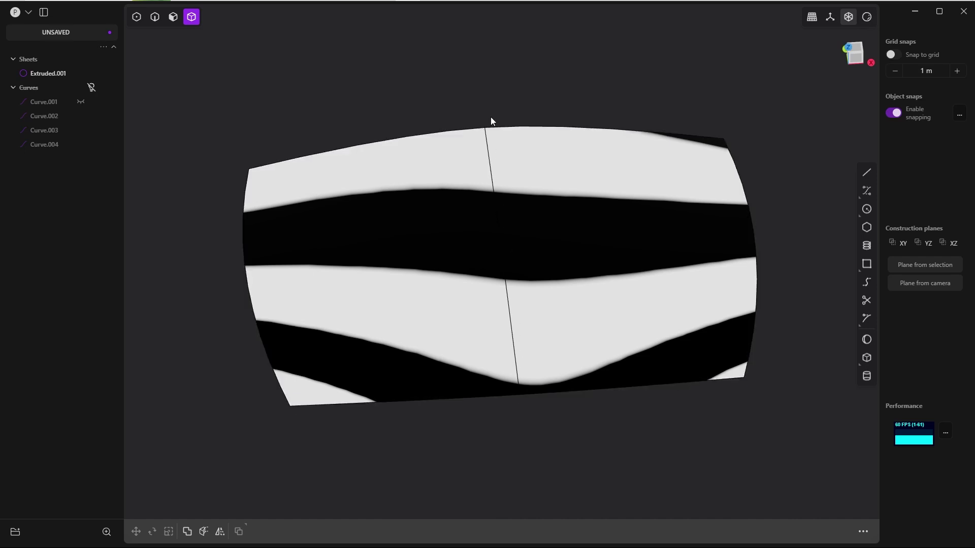
# Move the mirrored sheet along the Y axis to about Y 8.82 m and show the curves again.
pyautogui.press('y')
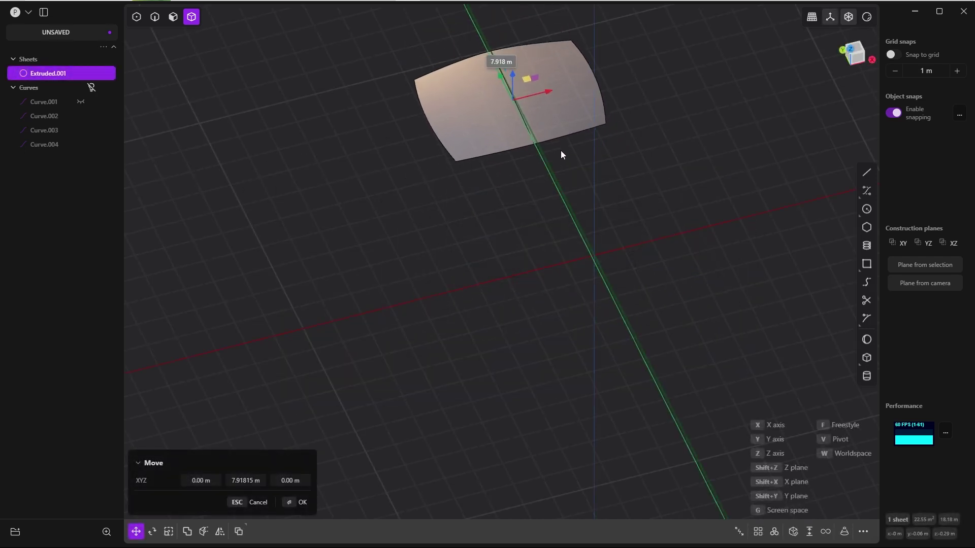
pyautogui.click(90, 87)
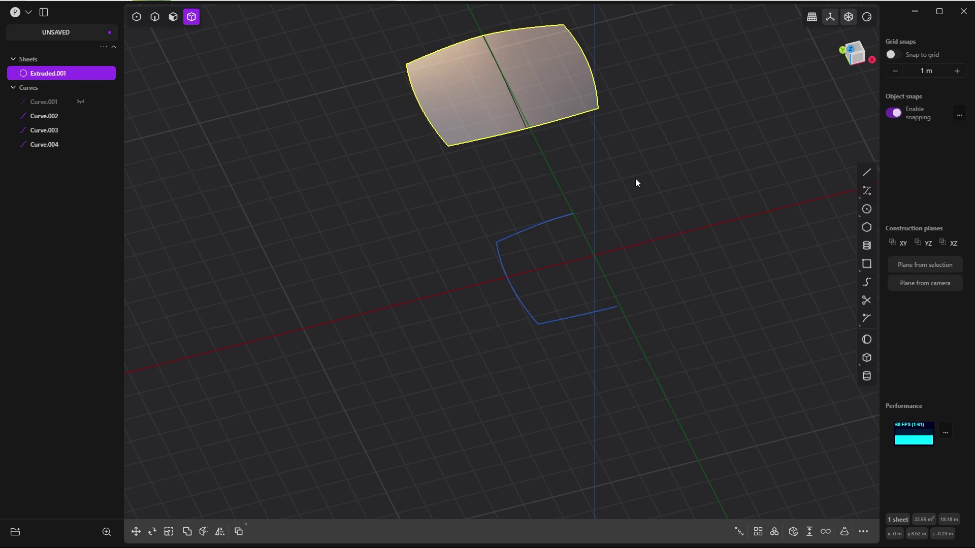
# Mirror the three boundary curves across the central YZ plane and join both halves into one closed curve.
pyautogui.press('2')
pyautogui.moveTo(557, 359); pyautogui.dragTo(463, 236)
pyautogui.moveTo(577, 270); pyautogui.dragTo(568, 288, button='middle')
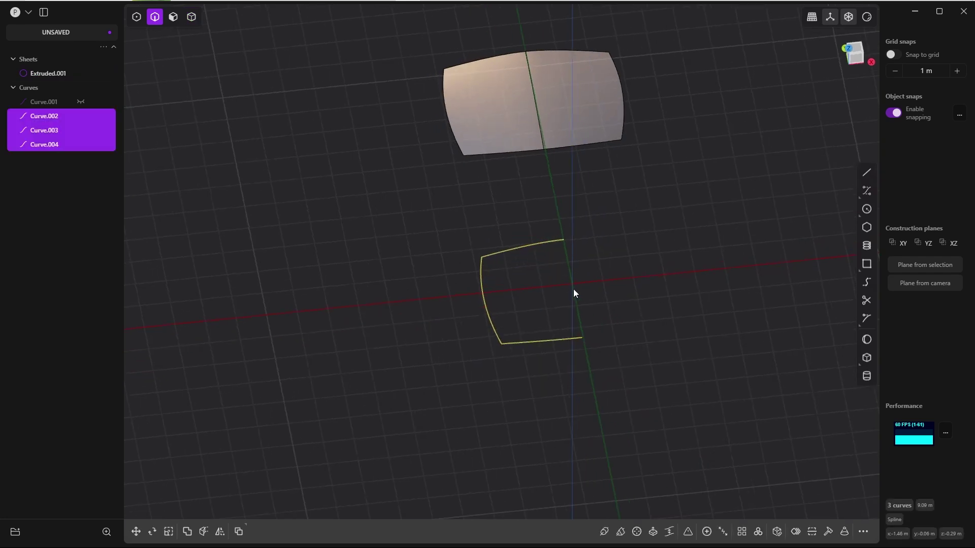
pyautogui.hotkey('alt', 'x')
pyautogui.click(553, 286)
pyautogui.moveTo(716, 394); pyautogui.dragTo(411, 203)
pyautogui.press('j')
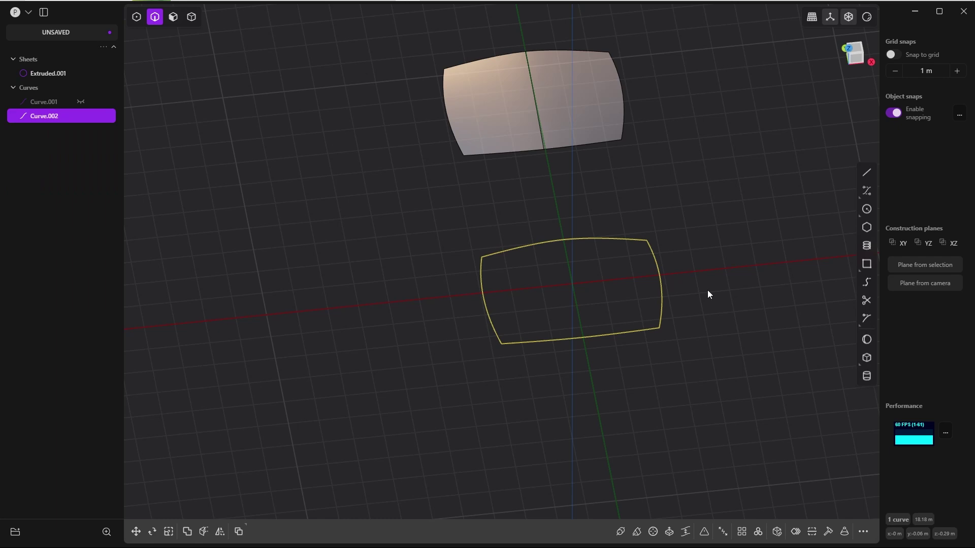
# Patch the closed curve loop to create a single seamless sheet.
pyautogui.hotkey('shift', 'p')
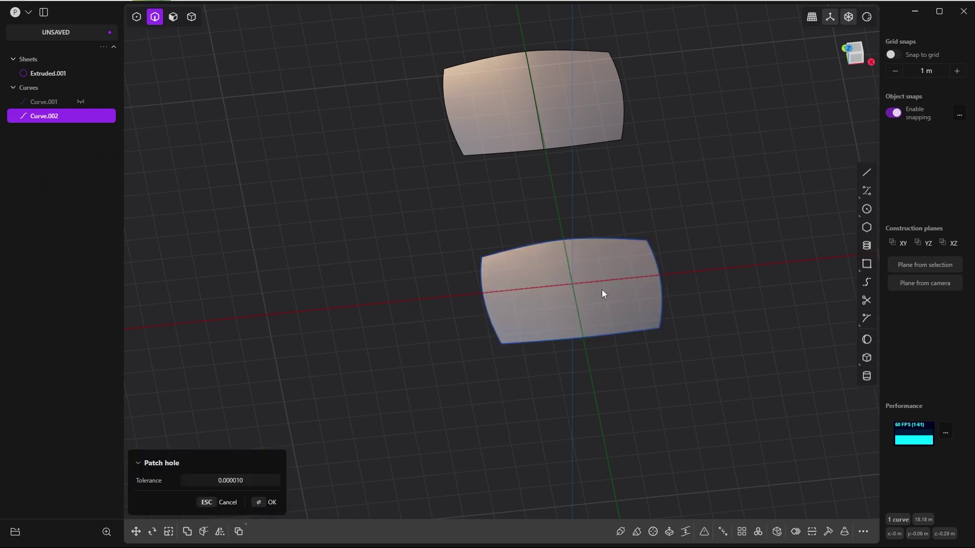
pyautogui.rightClick(602, 289)
# Hide the curves and grid and compare the single-patch sheet with the seamed mirrored sheet.
pyautogui.hotkey('alt', 'shift', 'z')
pyautogui.moveTo(562, 239); pyautogui.dragTo(577, 242, button='middle')
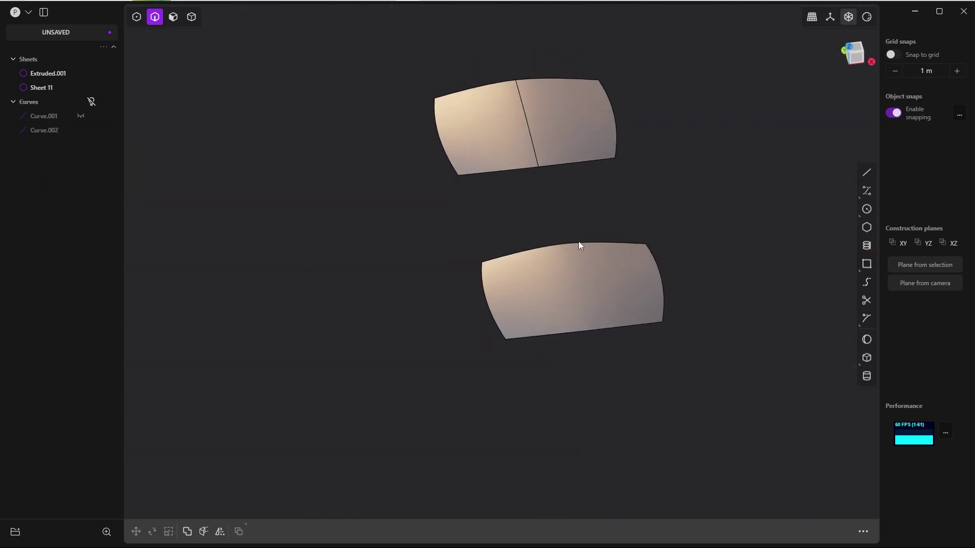
pyautogui.click(865, 18)
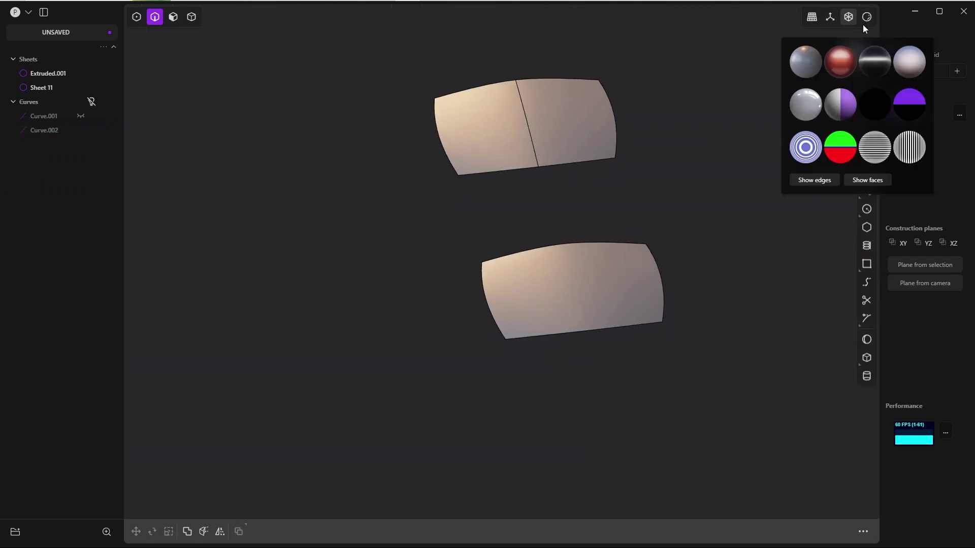
pyautogui.click(810, 182)
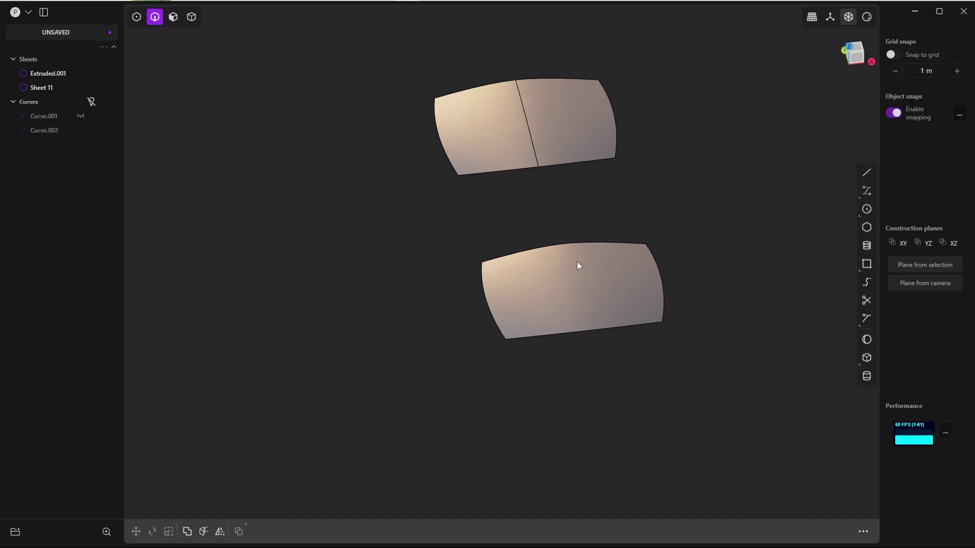
pyautogui.moveTo(581, 285); pyautogui.dragTo(584, 294, button='middle')
pyautogui.click(824, 23)
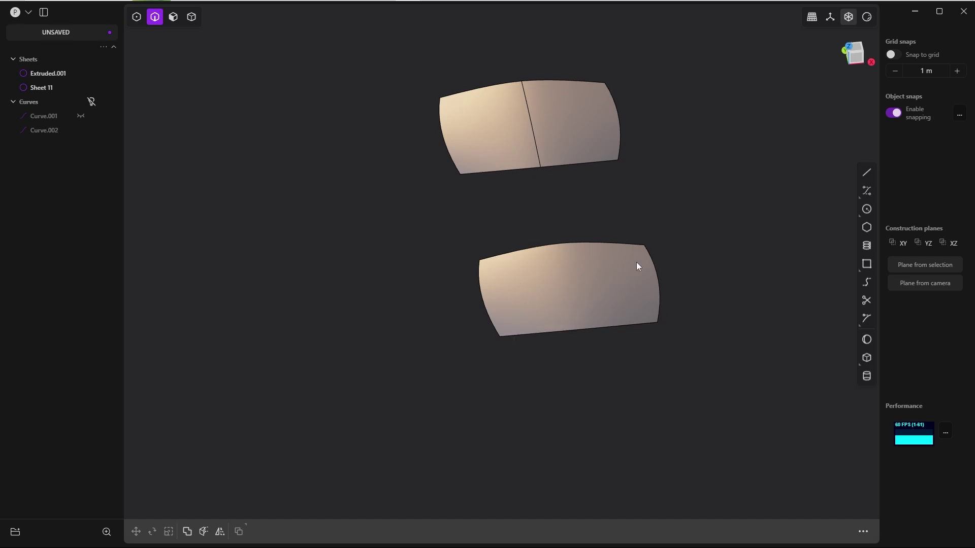
# In the top view, cut the single-patch sheet along a centre line and delete the positive-X half and the line.
pyautogui.hotkey('alt', 'shift', 'z')
pyautogui.press('KP_7')
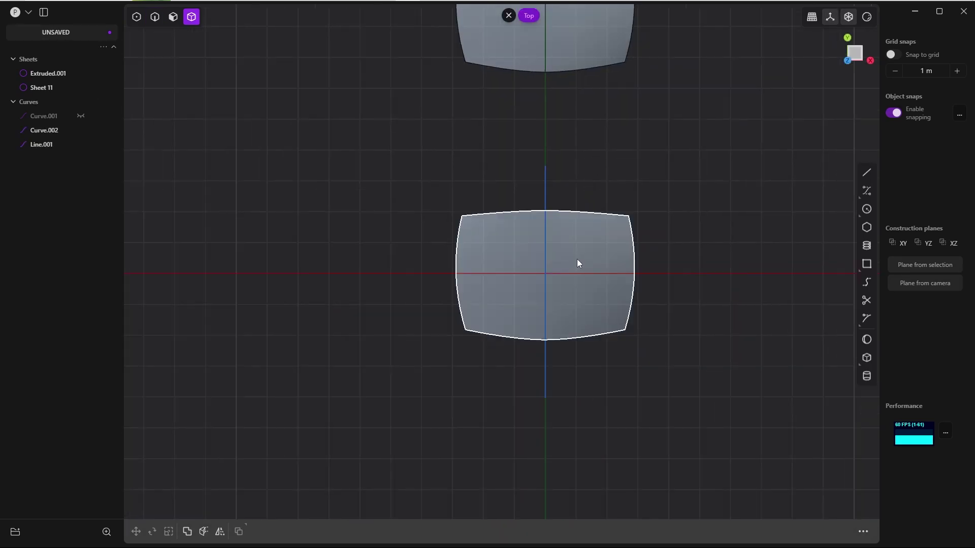
pyautogui.click(581, 259)
pyautogui.press('c')
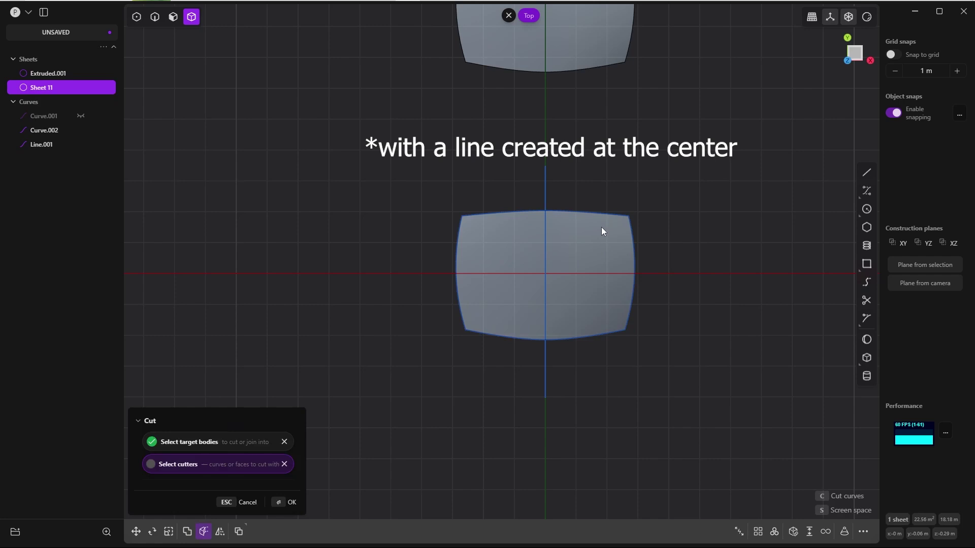
pyautogui.click(287, 499)
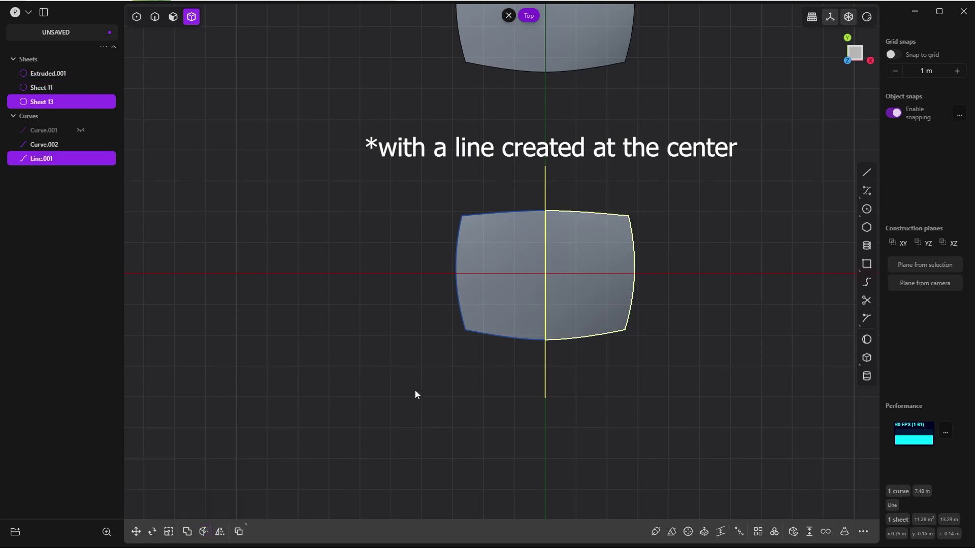
pyautogui.click(415, 390)
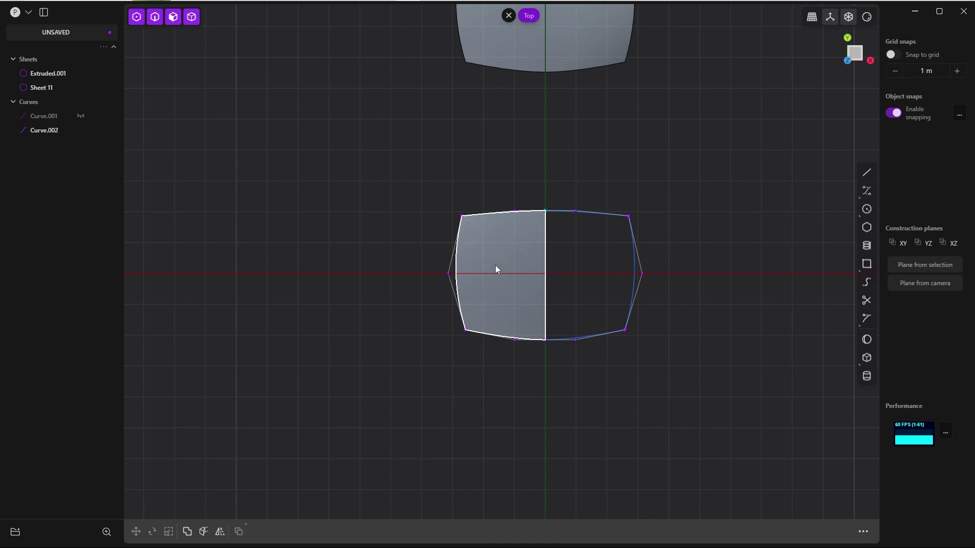
# Draw a rectangle about 1.2 m wide on the remaining half sheet and fillet its two positive-Y corners by about 0.21 m.
pyautogui.click(866, 264)
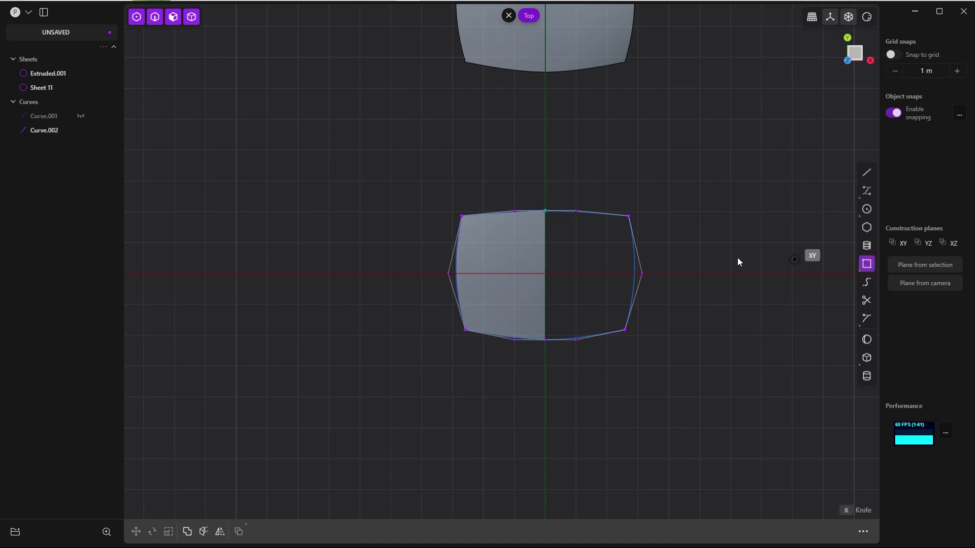
pyautogui.moveTo(487, 243); pyautogui.dragTo(524, 311)
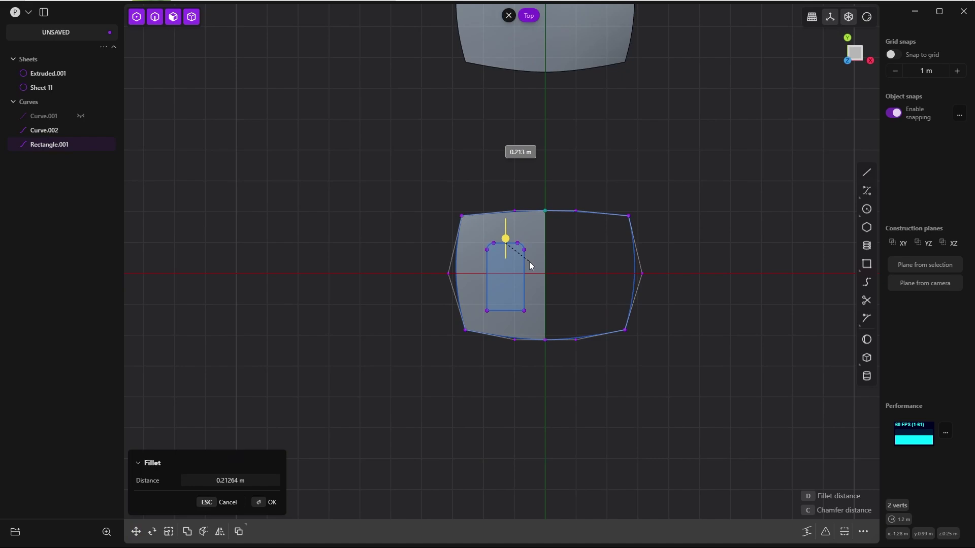
pyautogui.click(529, 261)
pyautogui.click(277, 497)
pyautogui.click(358, 284)
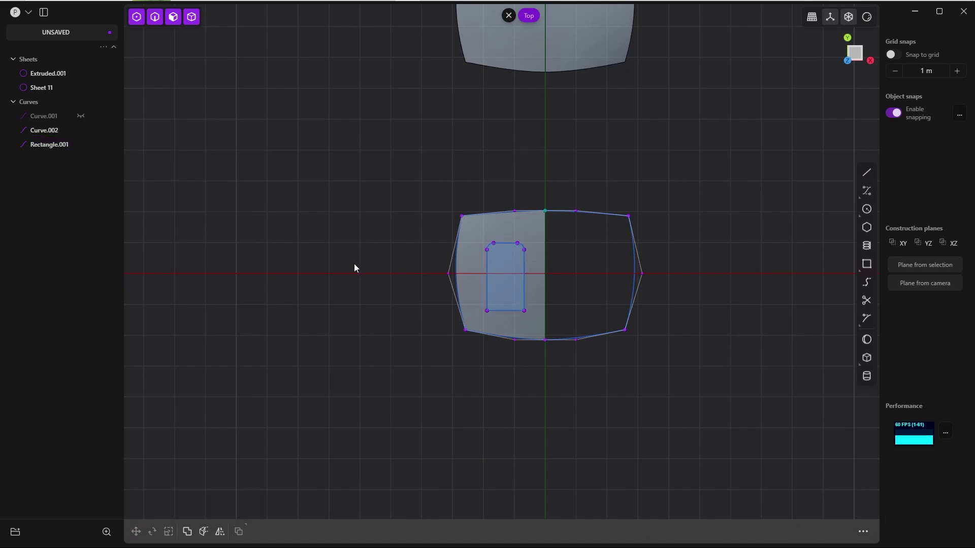
# Imprint the rounded rectangle onto the half sheet along the Z vector and delete the enclosed face.
pyautogui.press('4')
pyautogui.click(524, 235)
pyautogui.press('i')
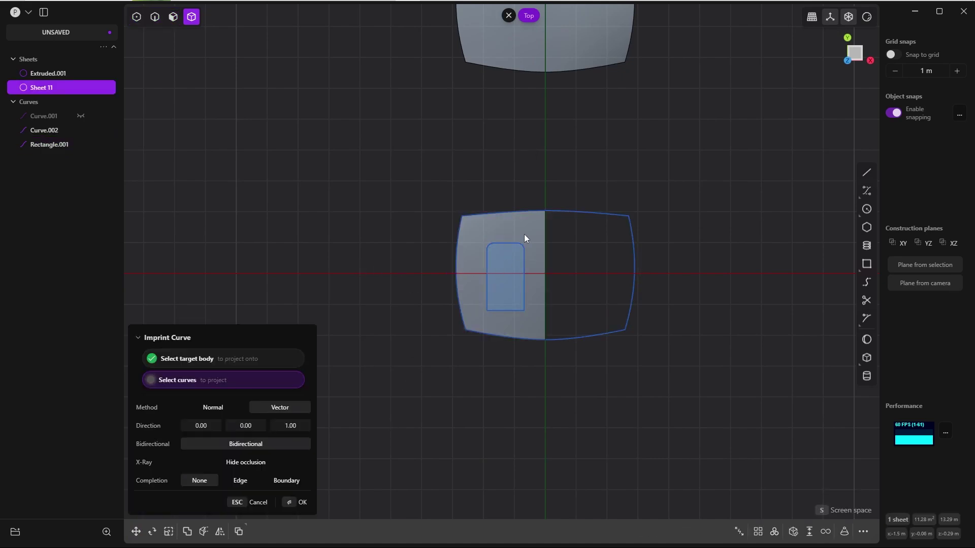
pyautogui.click(498, 310)
pyautogui.moveTo(489, 303); pyautogui.dragTo(547, 194, button='middle')
pyautogui.press('3')
pyautogui.click(501, 305)
pyautogui.press('Delete')
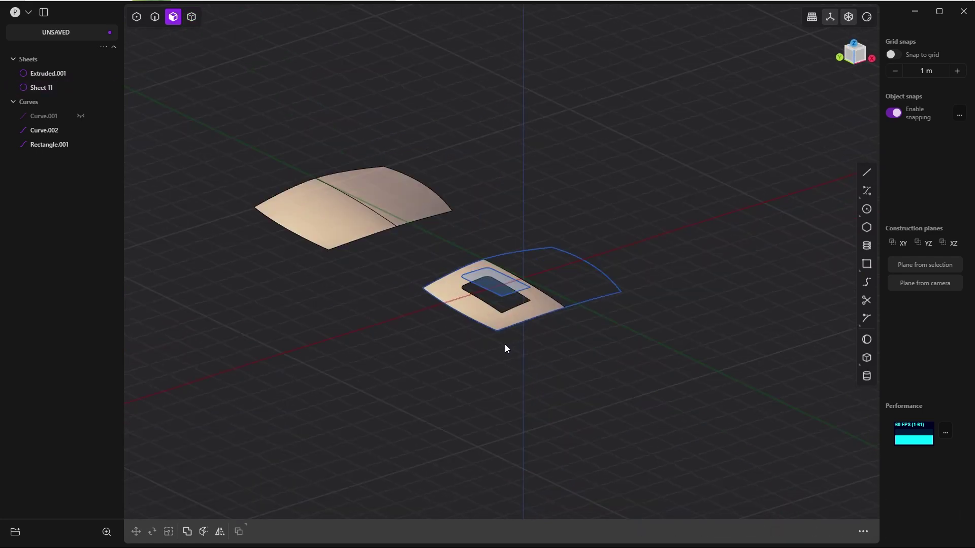
# Duplicate the half sheet with the opening toward negative Y and mirror the copy across the YZ plane with the halves merged together.
pyautogui.moveTo(510, 279); pyautogui.dragTo(538, 274, button='middle')
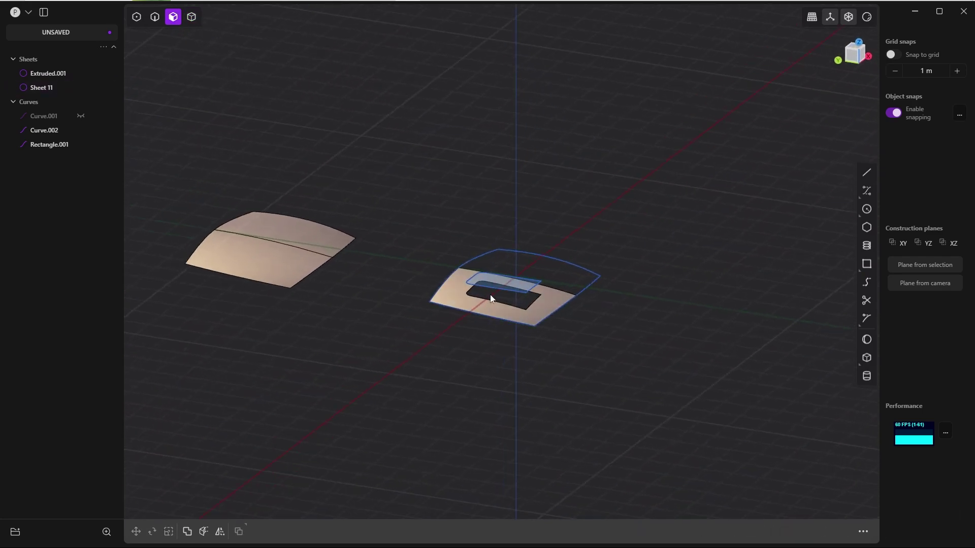
pyautogui.scroll(5, 489, 294)
pyautogui.moveTo(510, 349); pyautogui.dragTo(525, 264, button='middle')
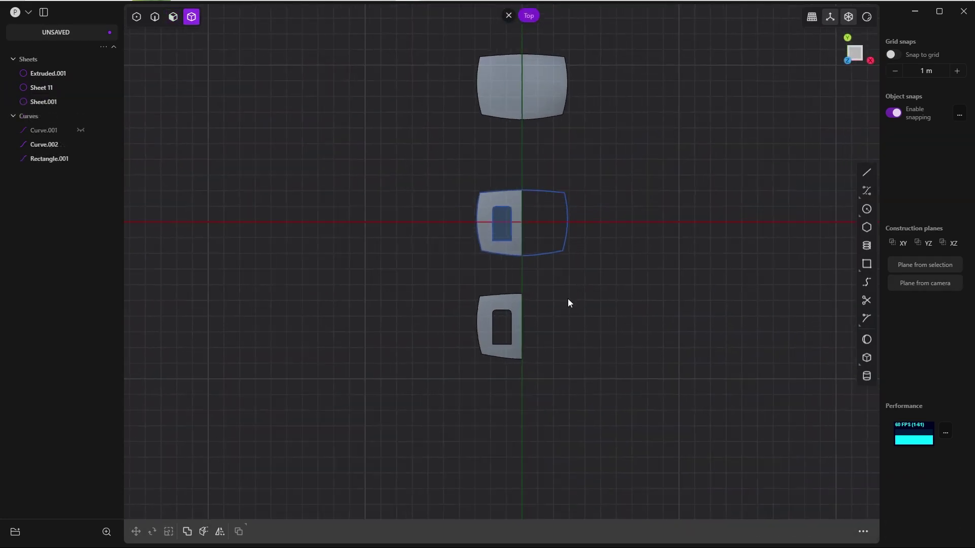
pyautogui.scroll(3, 568, 304)
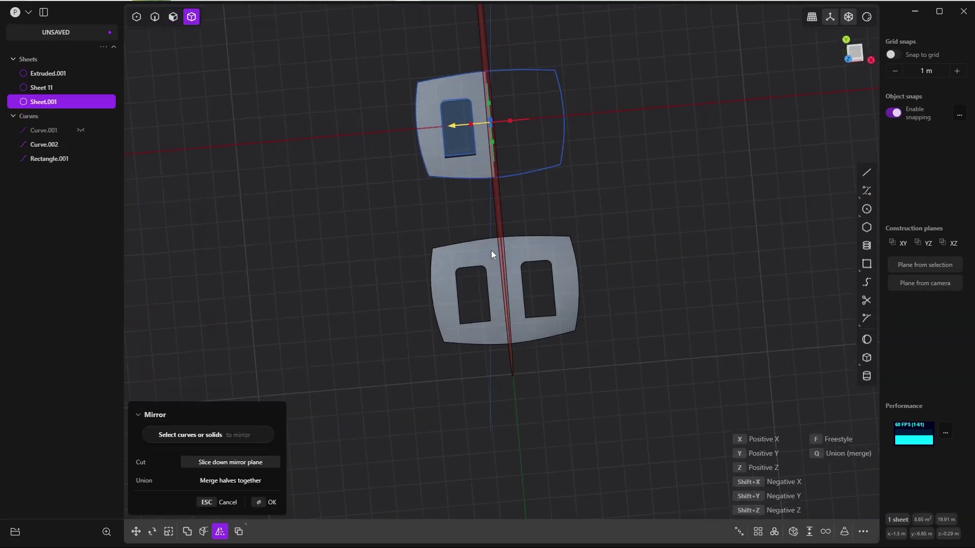
pyautogui.moveTo(492, 254); pyautogui.dragTo(520, 206, button='middle')
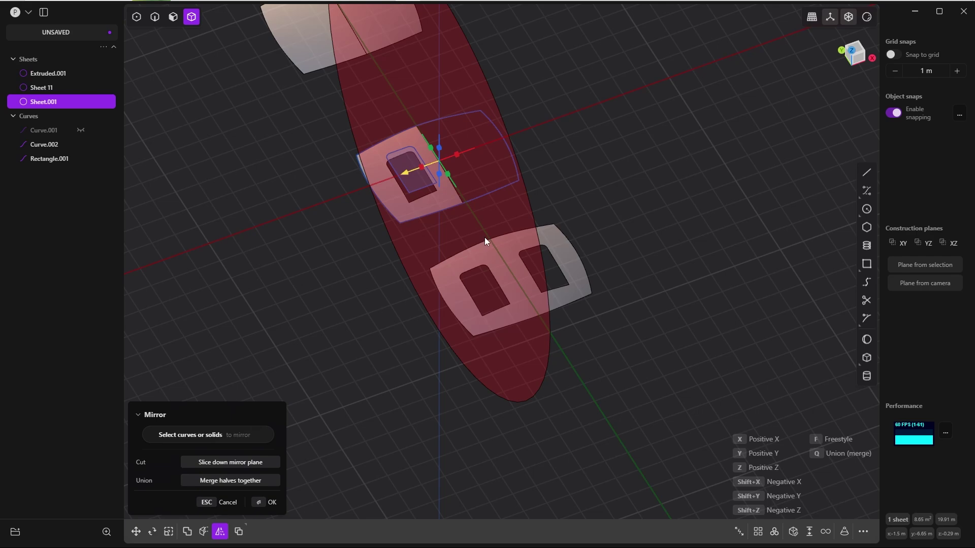
pyautogui.click(261, 503)
pyautogui.click(356, 432)
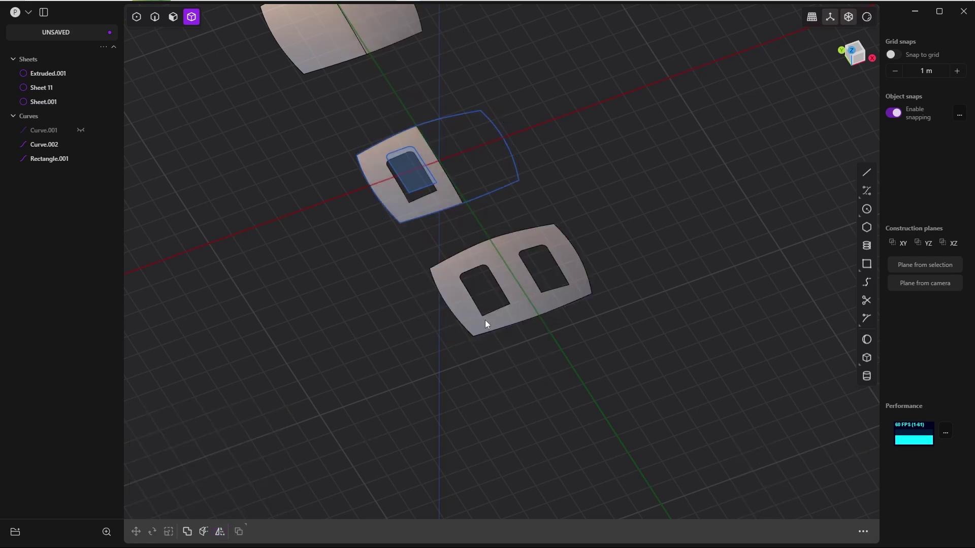
# Switch to horizontal zebra stripes and examine their flow between the two openings of the mirrored copy.
pyautogui.scroll(3, 605, 268)
pyautogui.click(867, 17)
pyautogui.click(866, 162)
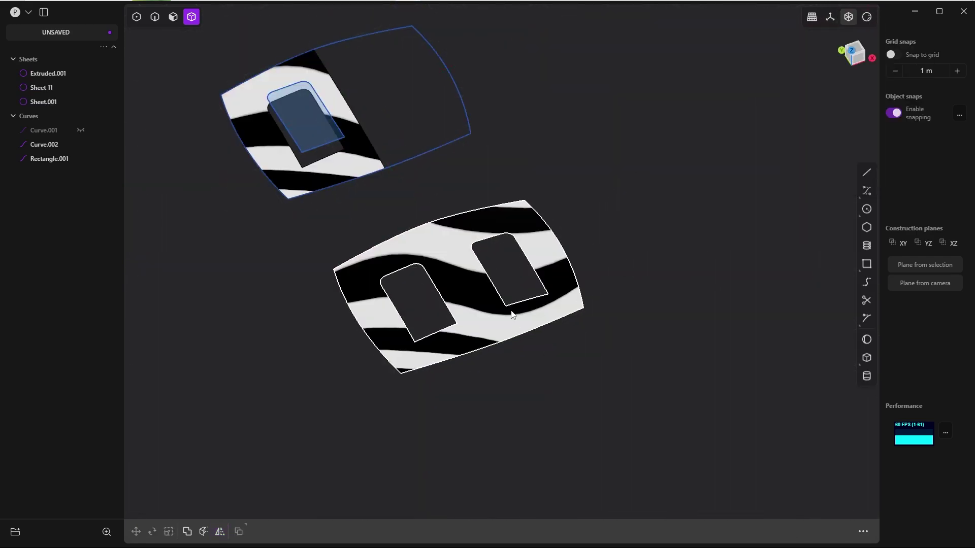
pyautogui.scroll(-2, 535, 282)
pyautogui.scroll(5, 513, 302)
pyautogui.moveTo(507, 350); pyautogui.dragTo(444, 317, button='middle')
# Switch the shading to the red glossy matcap and compare the centre of the sheet with openings with the seamed sheet.
pyautogui.click(866, 17)
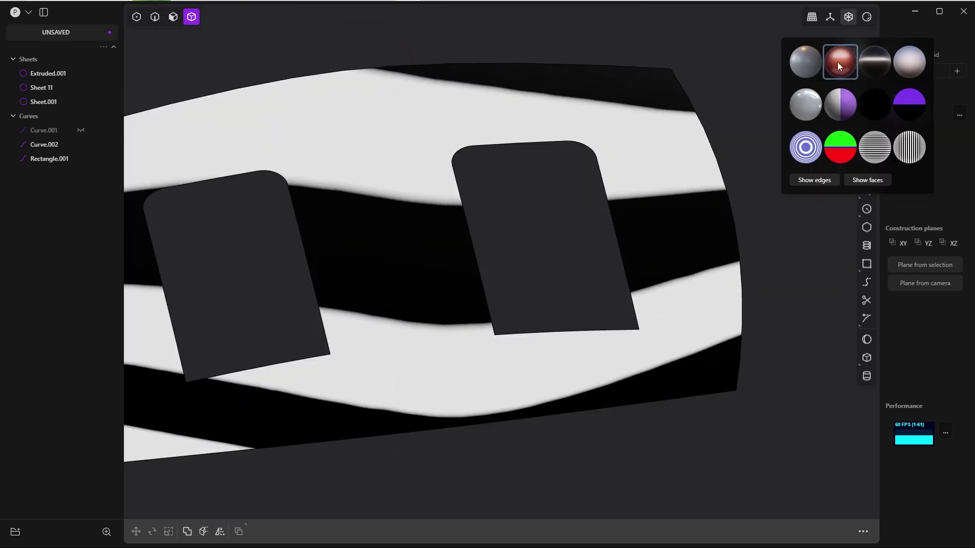
pyautogui.click(836, 62)
pyautogui.scroll(-4, 612, 119)
pyautogui.scroll(-1, 612, 119)
pyautogui.keyDown('shift'); pyautogui.moveTo(605, 140); pyautogui.dragTo(607, 188, button='middle'); pyautogui.keyUp('shift')
pyautogui.scroll(-5, 607, 188)
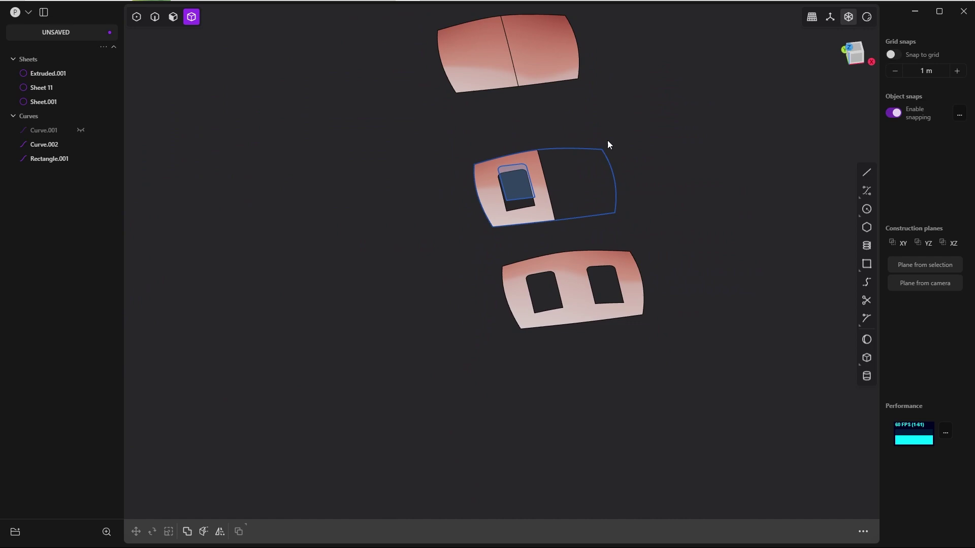
pyautogui.moveTo(607, 141); pyautogui.dragTo(604, 162, button='middle')
pyautogui.moveTo(500, 34); pyautogui.dragTo(539, 175, button='middle')
pyautogui.scroll(6, 548, 167)
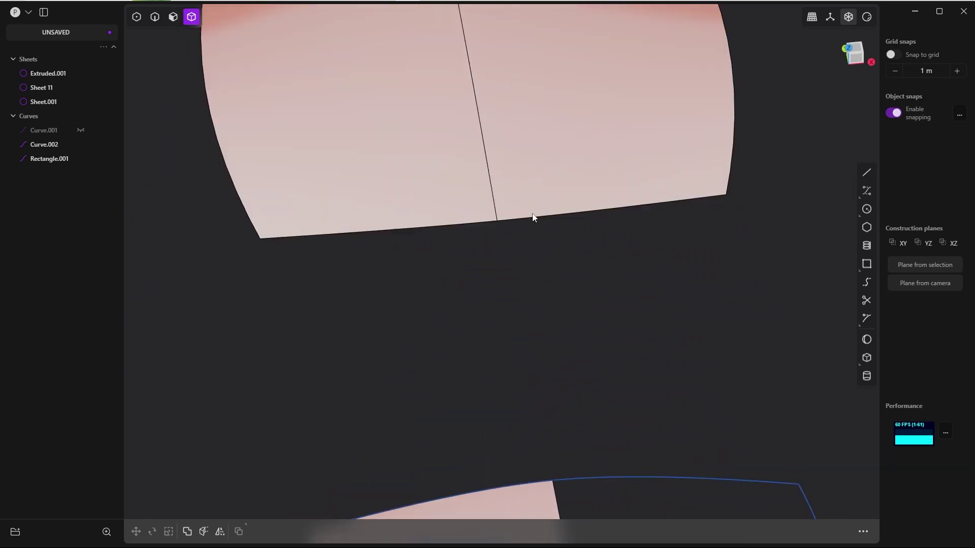
pyautogui.scroll(-6, 524, 255)
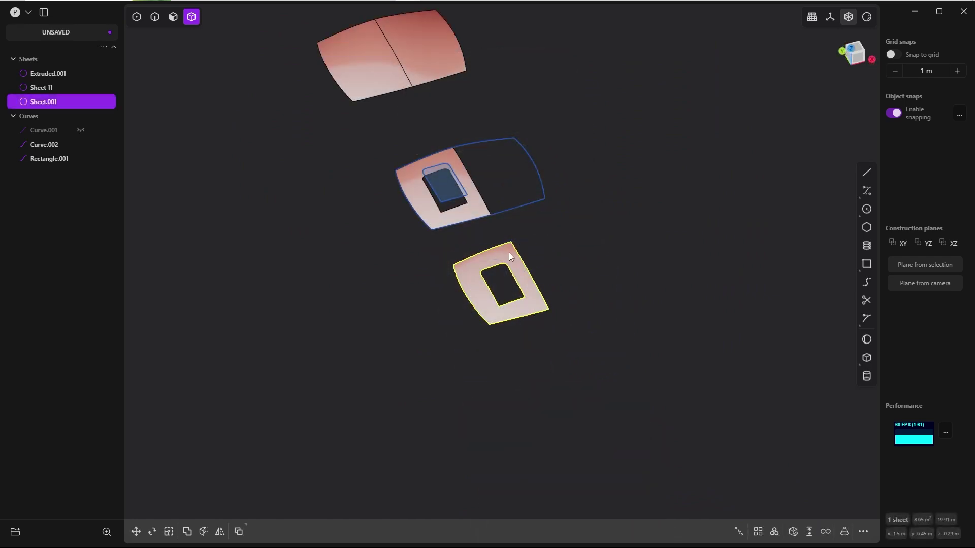
# Untrim the copied half sheet with the opening to restore its full underlying surface.
pyautogui.press('Escape')
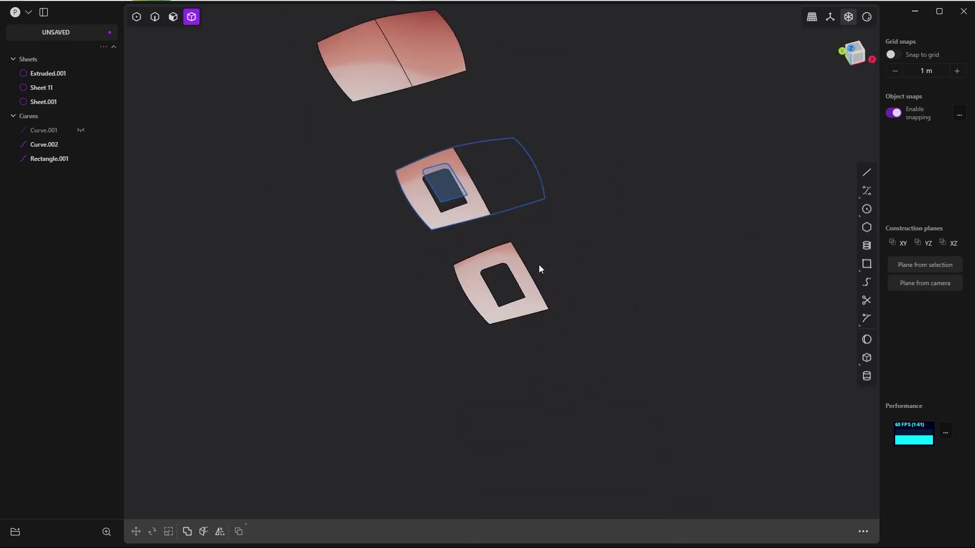
pyautogui.click(532, 287)
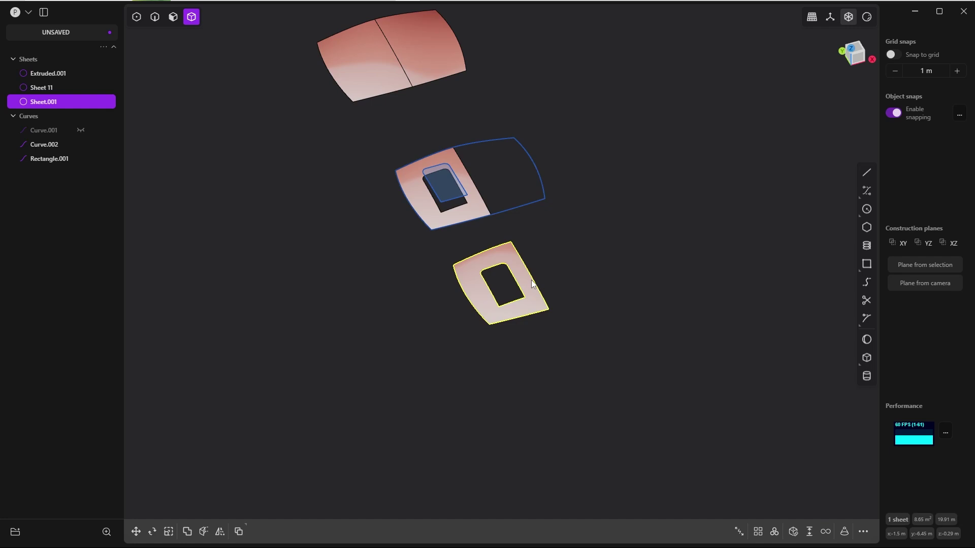
pyautogui.press('F3')
pyautogui.write('unt')
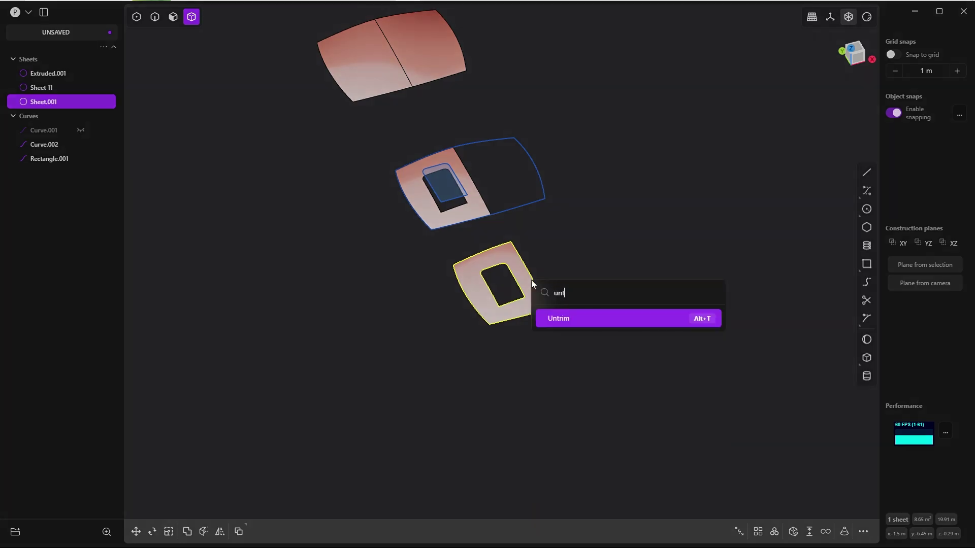
pyautogui.click(580, 319)
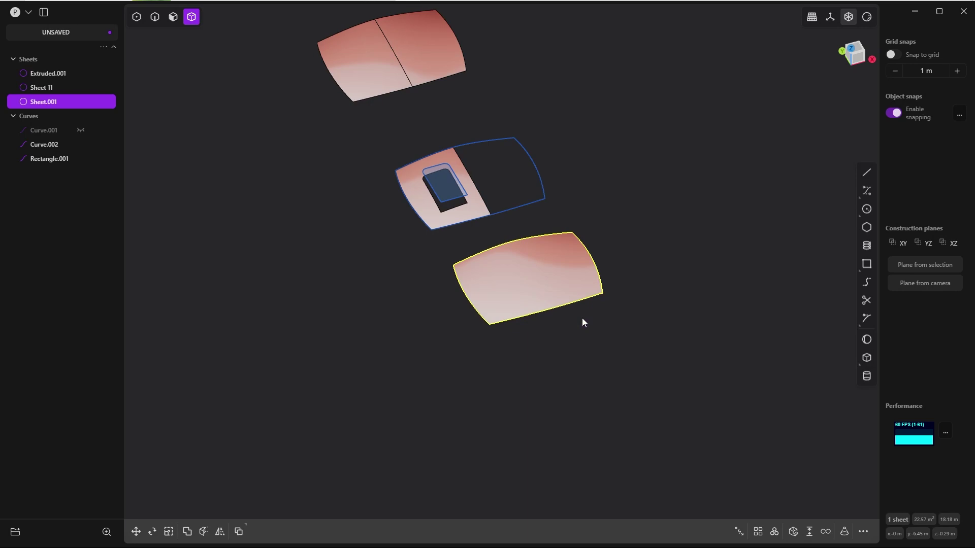
# Delete the positive-X half face of the sheet with the centre seam.
pyautogui.press('Escape')
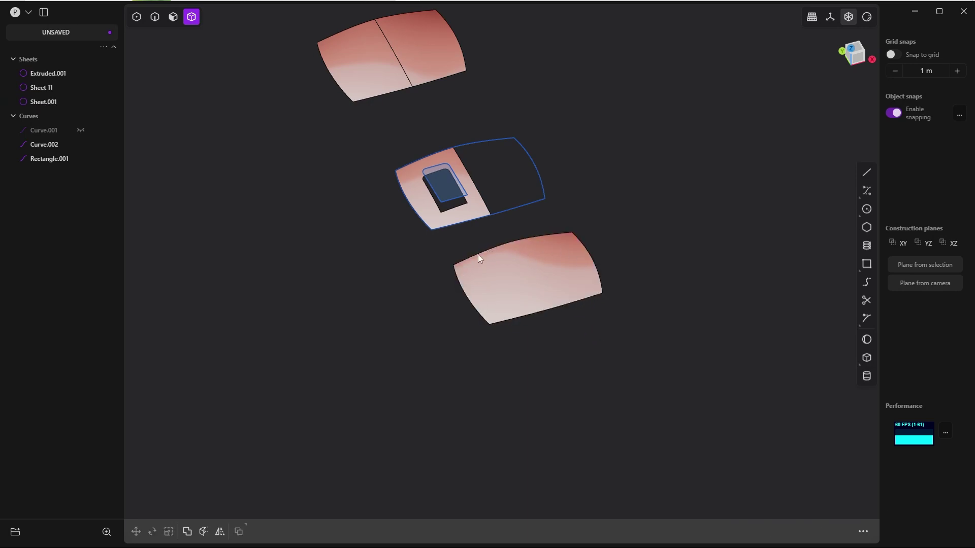
pyautogui.click(460, 219)
pyautogui.press('3')
pyautogui.click(426, 59)
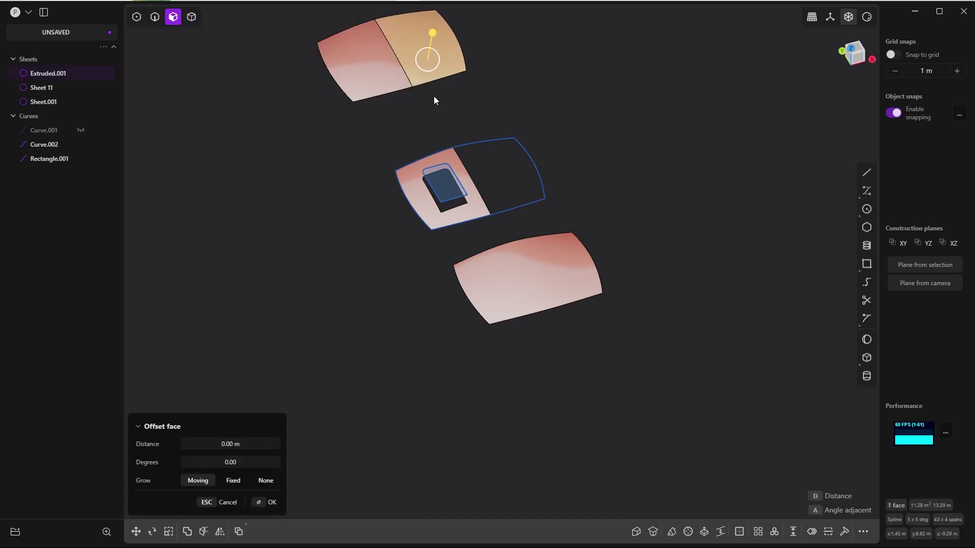
pyautogui.press('Delete')
pyautogui.scroll(-2, 425, 85)
# Try to untrim the remaining half of the seamed sheet to its underlying surface.
pyautogui.click(390, 77)
pyautogui.keyDown('shift'); pyautogui.moveTo(437, 104); pyautogui.dragTo(462, 158, button='middle'); pyautogui.keyUp('shift')
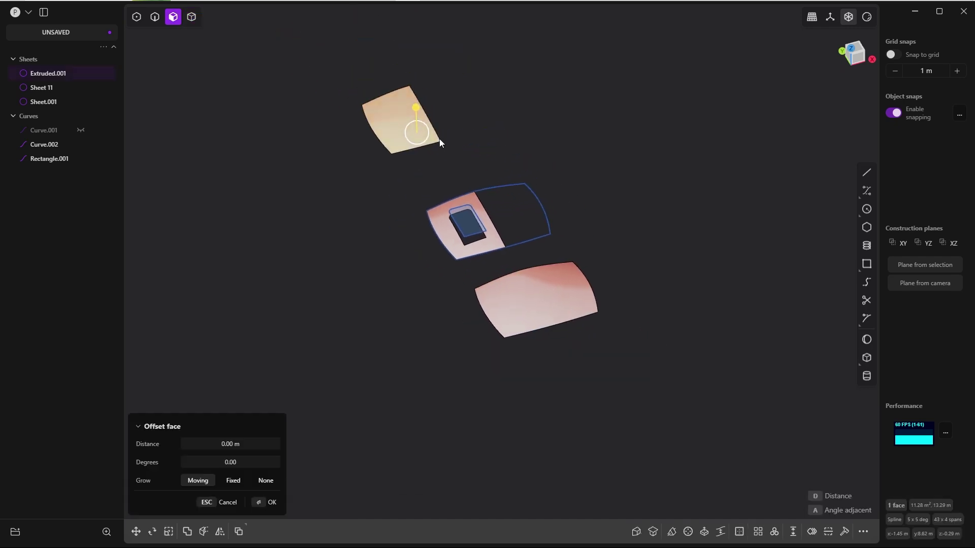
pyautogui.click(489, 133)
pyautogui.press('4')
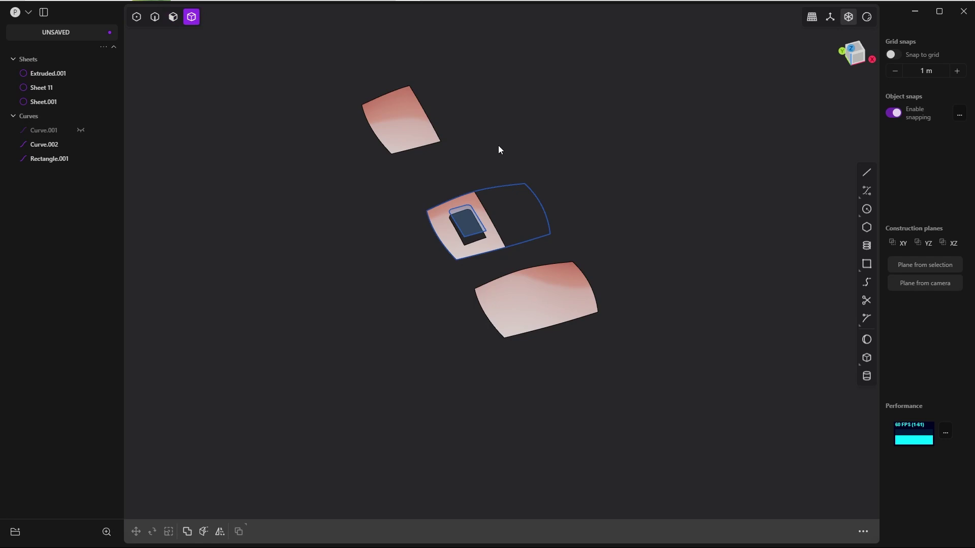
pyautogui.click(420, 127)
pyautogui.write('funtr')
pyautogui.click(526, 176)
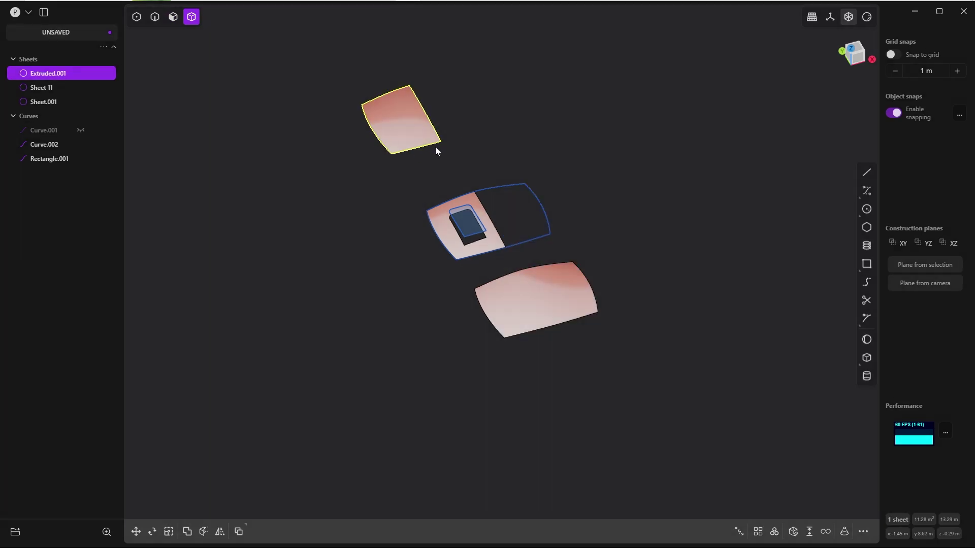
pyautogui.press('Escape')
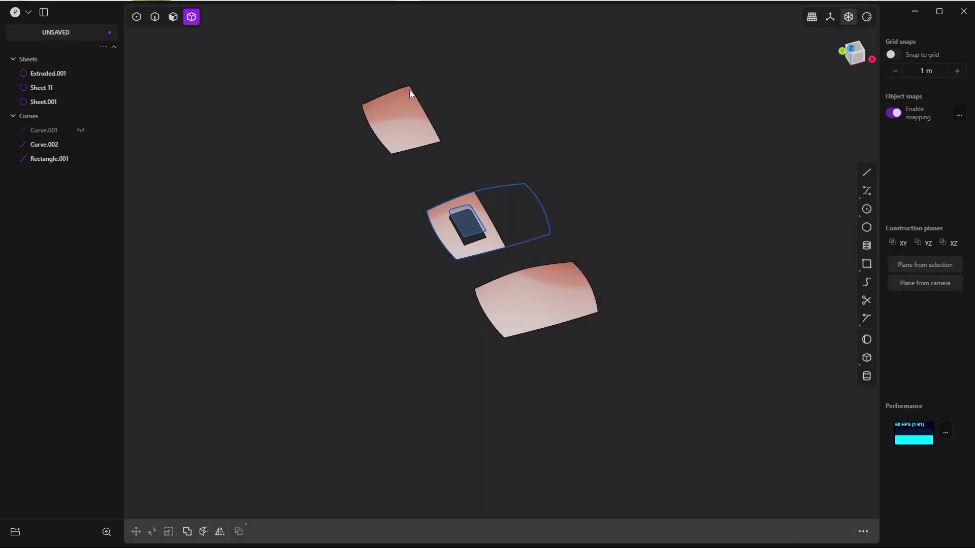
# Draw a four-point control curve about 24 m long in the front view, leaving the Z axis horizontally and ending flat along the X axis.
pyautogui.moveTo(435, 129); pyautogui.dragTo(565, 254, button='middle')
pyautogui.press('2')
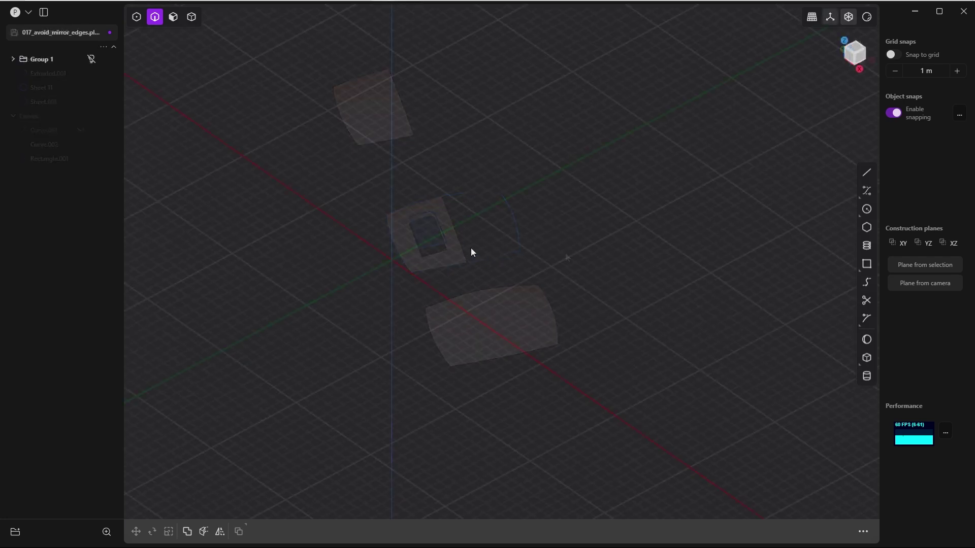
pyautogui.press('`')
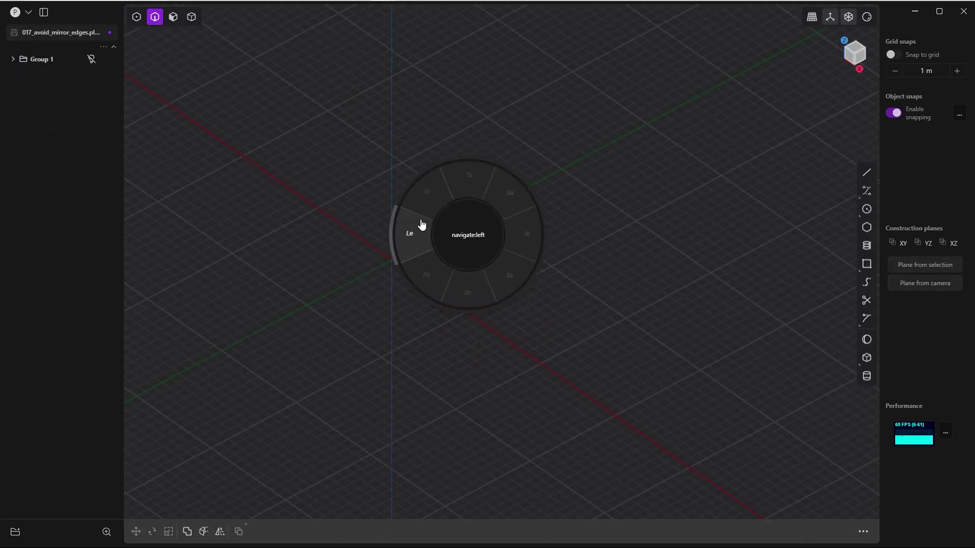
pyautogui.click(420, 210)
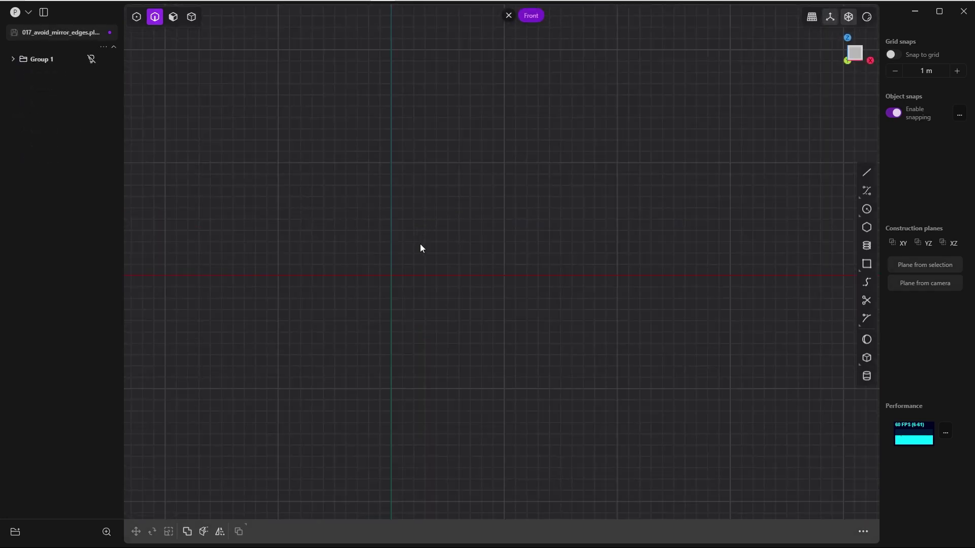
pyautogui.click(866, 191)
pyautogui.click(391, 233)
pyautogui.click(452, 233)
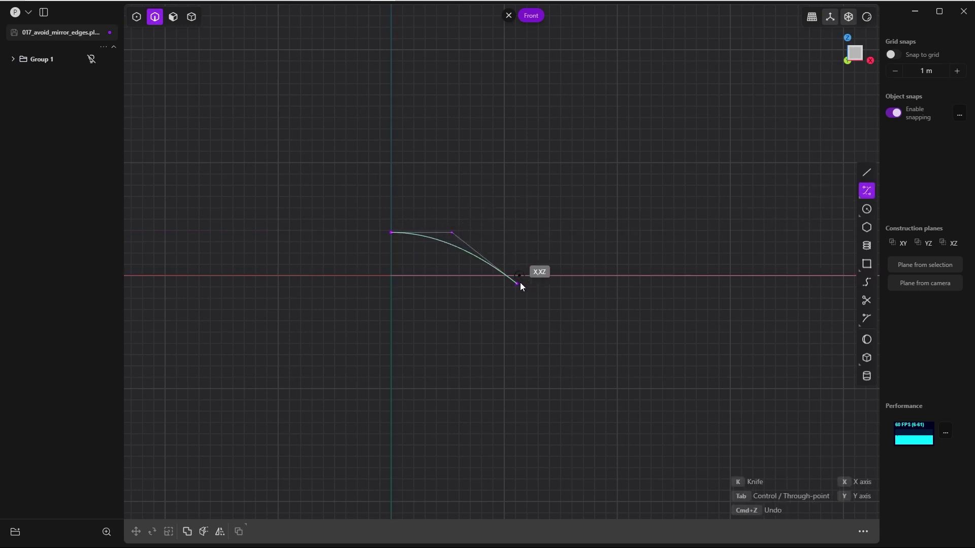
pyautogui.click(566, 275)
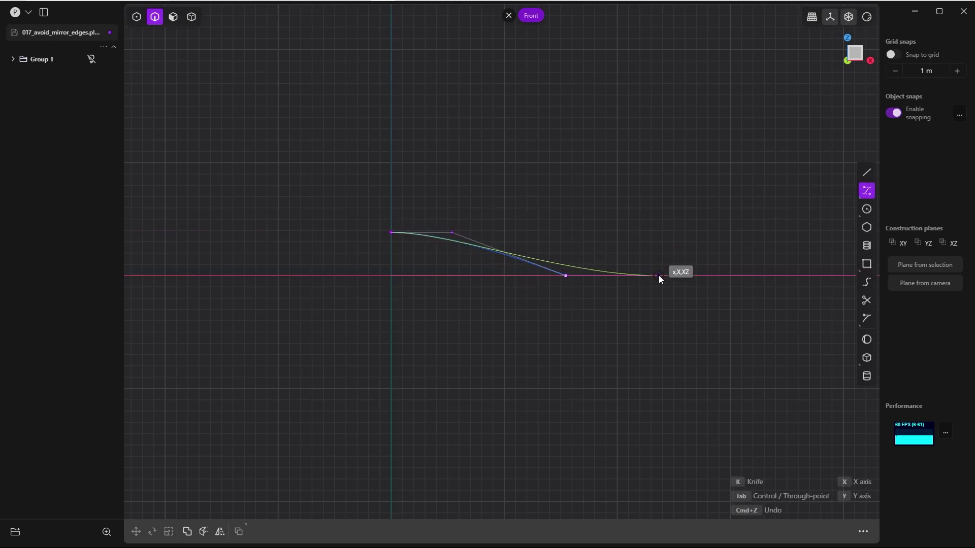
pyautogui.click(658, 275)
pyautogui.rightClick(658, 275)
# Try extruding the half curve about 14.2 m toward negative Y.
pyautogui.moveTo(508, 191); pyautogui.dragTo(450, 218, button='middle')
pyautogui.press('e')
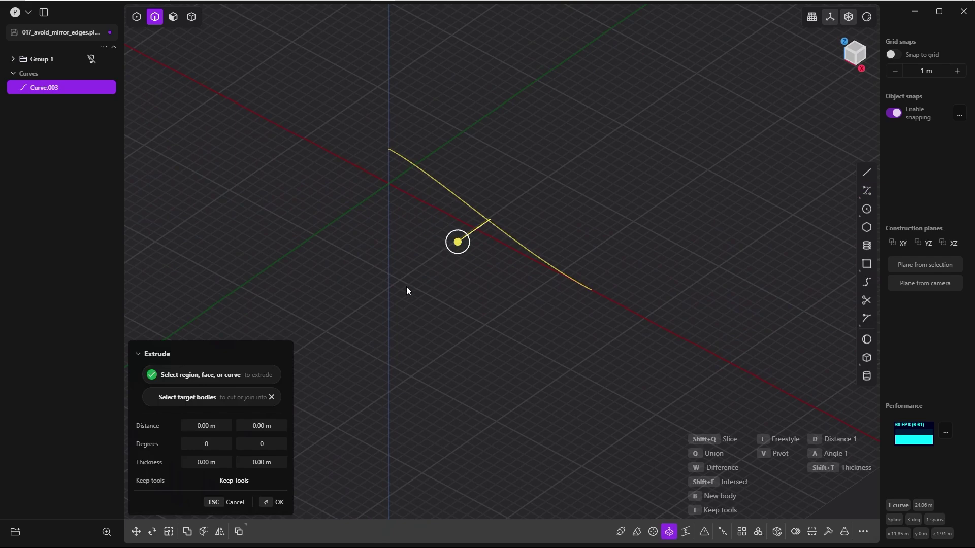
pyautogui.moveTo(458, 242); pyautogui.dragTo(352, 315)
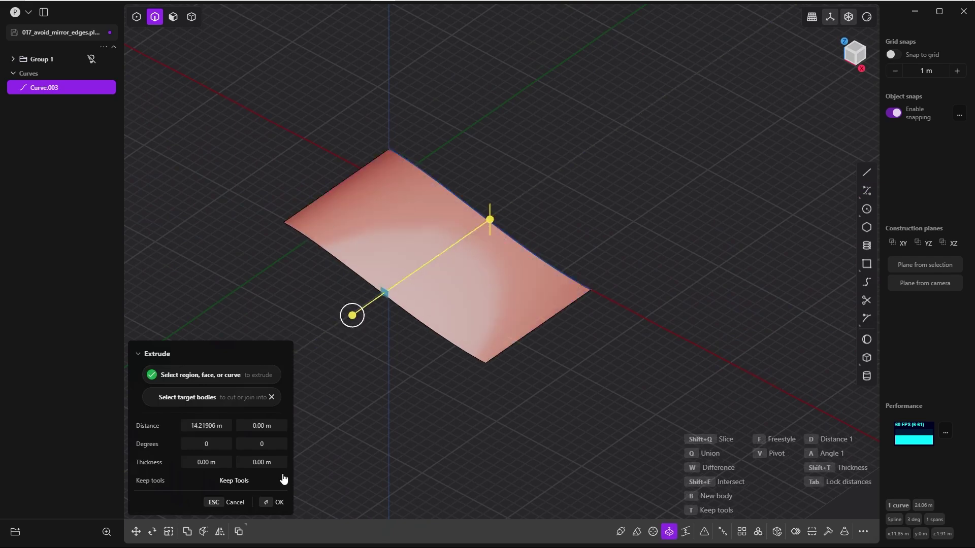
pyautogui.click(269, 503)
pyautogui.hotkey('ctrl', 'z')
# Mirror the half curve across the YZ plane and join both halves into one curve.
pyautogui.hotkey('alt', 'x')
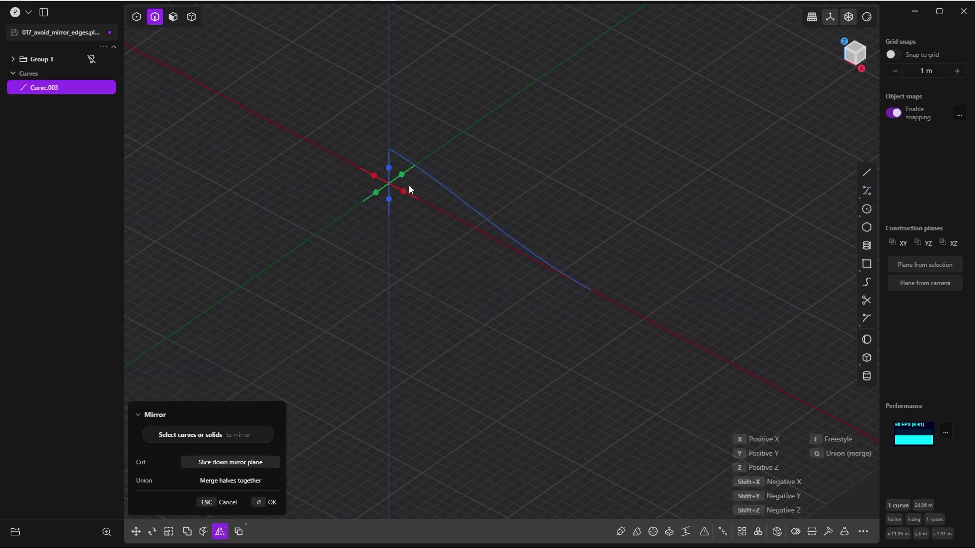
pyautogui.click(403, 192)
pyautogui.click(268, 503)
pyautogui.moveTo(484, 278); pyautogui.dragTo(342, 85)
pyautogui.press('j')
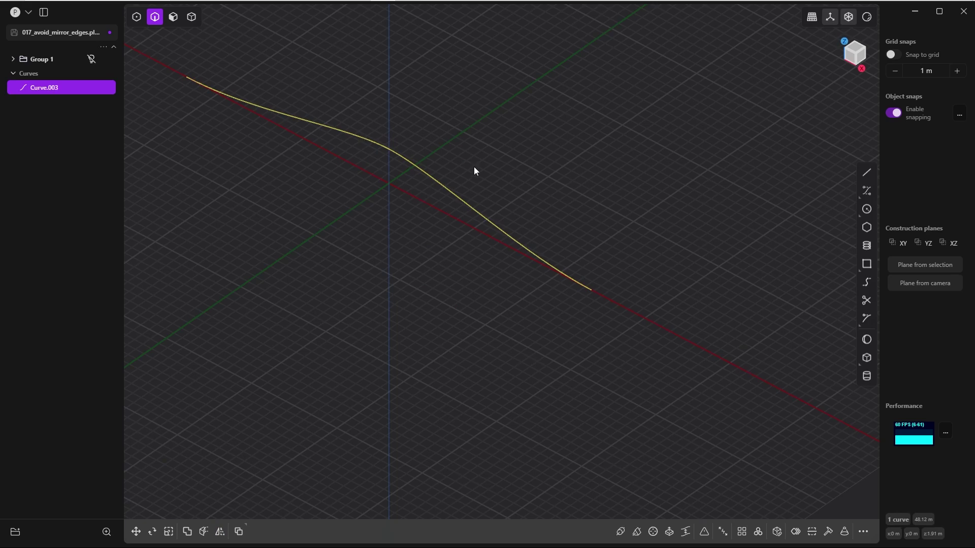
# Extrude the joined symmetrical curve toward negative Y into a sheet.
pyautogui.press('x')
pyautogui.moveTo(420, 146); pyautogui.dragTo(324, 233)
pyautogui.click(278, 502)
pyautogui.click(318, 420)
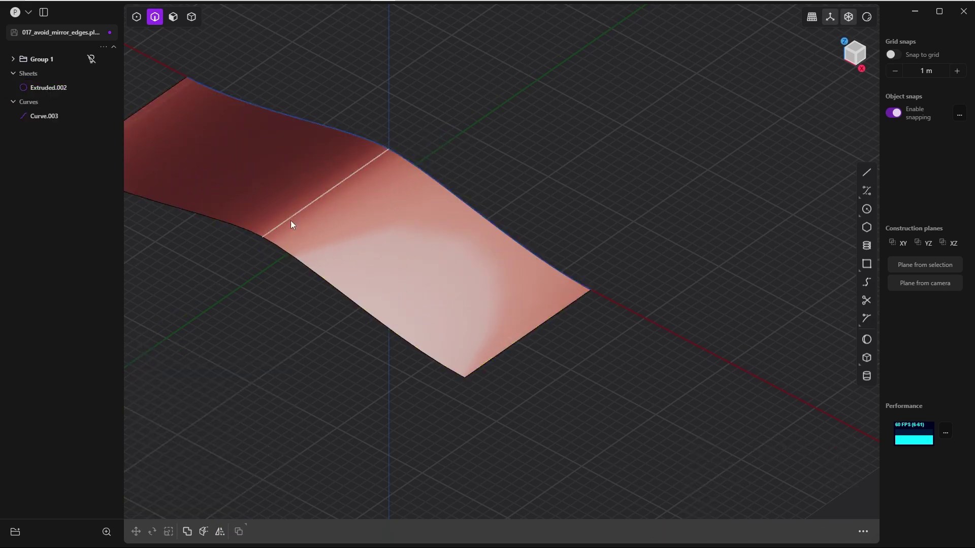
# Try to remove the redundant centre edge from the extruded sheet, and undo back to the joined curve.
pyautogui.press('4')
pyautogui.click(333, 216)
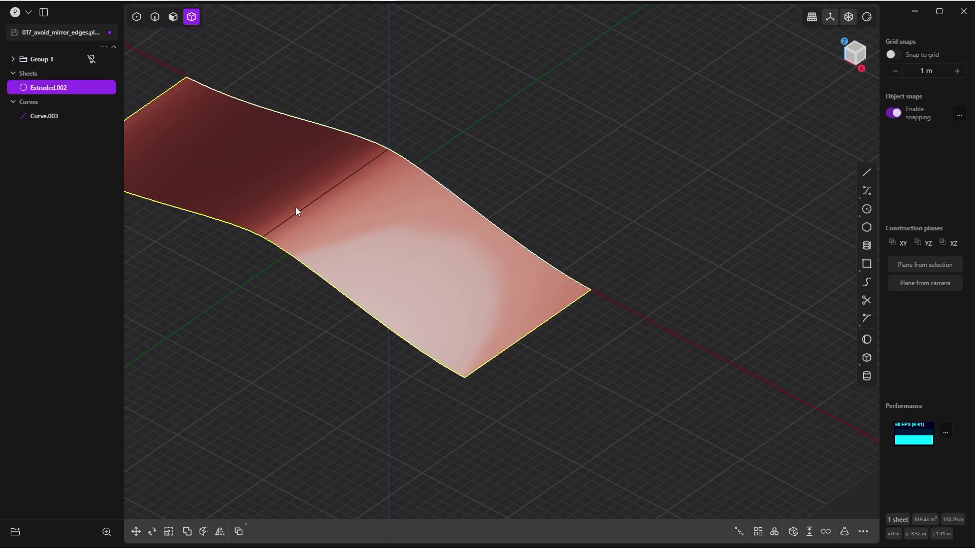
pyautogui.press('space')
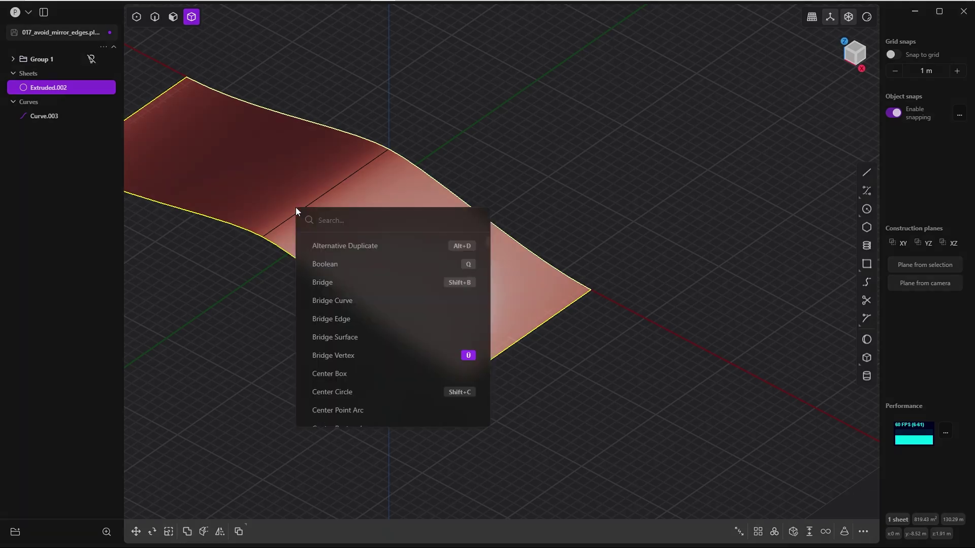
pyautogui.write('red')
pyautogui.press('Return')
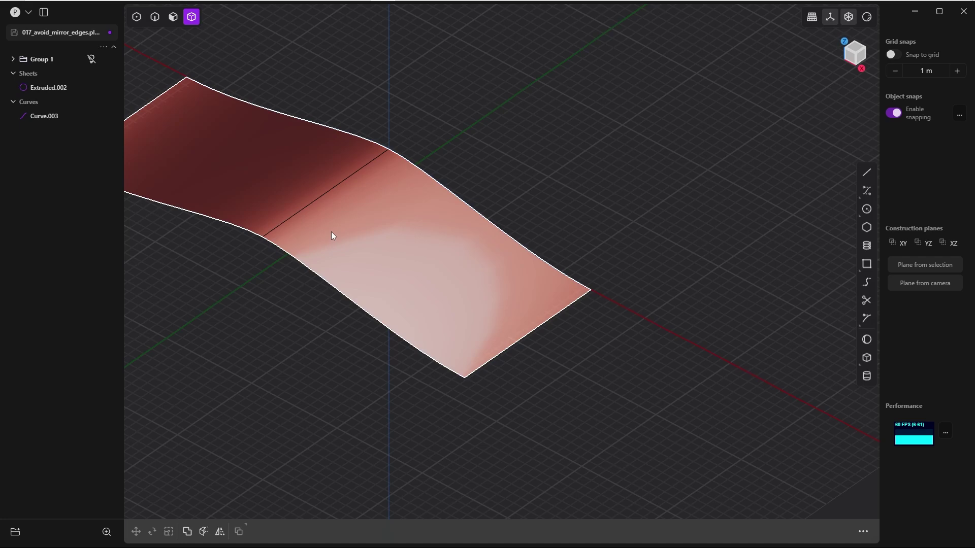
pyautogui.hotkey('ctrl', 'z')
pyautogui.hotkey('ctrl', 'z')
# Duplicate the joined curve about 20.8 m along negative Y.
pyautogui.scroll(-6, 449, 183)
pyautogui.scroll(1, 453, 138)
pyautogui.keyDown('shift'); pyautogui.moveTo(466, 151); pyautogui.dragTo(488, 168, button='middle'); pyautogui.keyUp('shift')
pyautogui.hotkey('shift', 'd')
pyautogui.press('y')
pyautogui.click(369, 222)
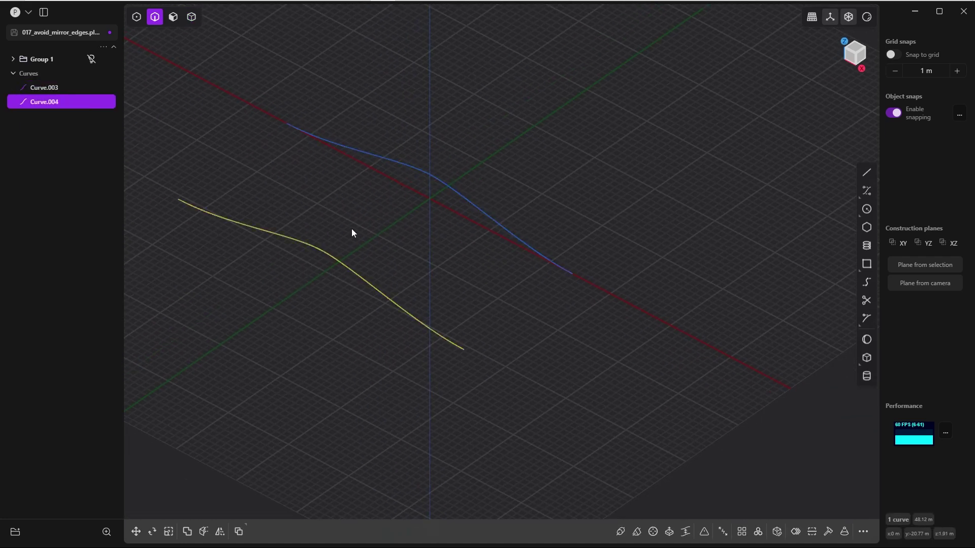
# Loft a single sheet between the original curve and its duplicate.
pyautogui.keyDown('shift'); pyautogui.click(448, 191); pyautogui.keyUp('shift')
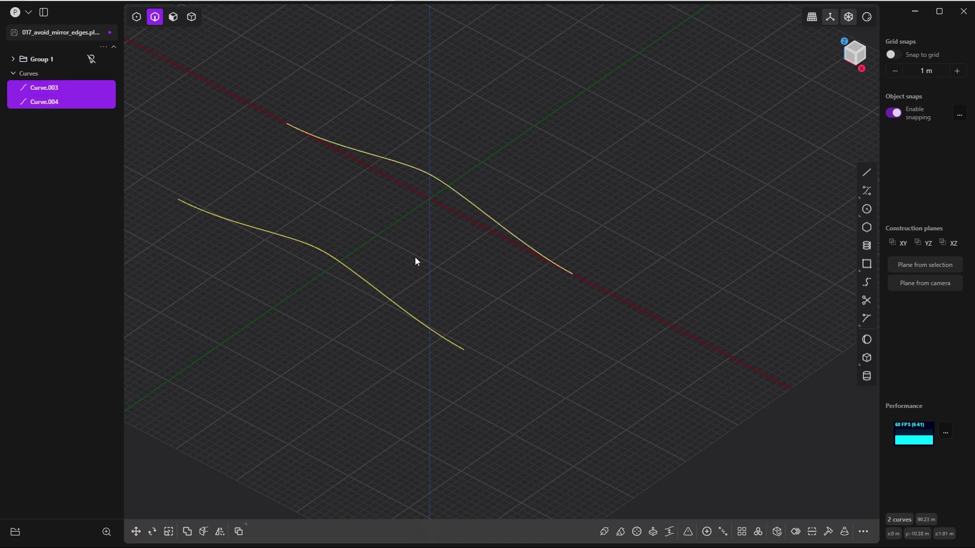
pyautogui.press('l')
pyautogui.rightClick(408, 254)
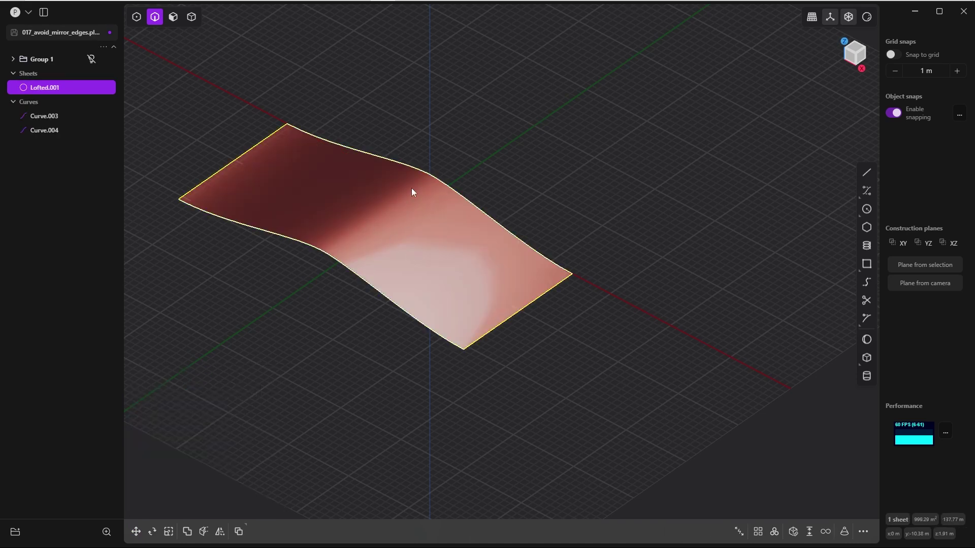
# Examine the lofted sheet's centre shading and front boundary edge, and compare it with the single-patch sheet.
pyautogui.moveTo(370, 224)
pyautogui.mouseDown(button='middle')
pyautogui.moveTo(396, 238)
pyautogui.moveTo(404, 179)
pyautogui.mouseUp(button='middle')
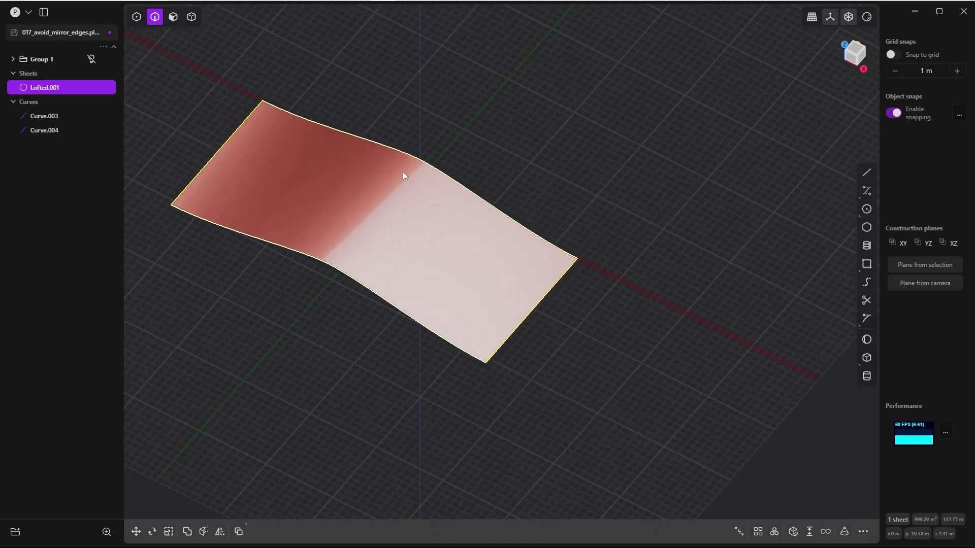
pyautogui.moveTo(361, 215)
pyautogui.mouseDown(button='middle')
pyautogui.moveTo(374, 191)
pyautogui.moveTo(361, 167)
pyautogui.moveTo(335, 193)
pyautogui.mouseUp(button='middle')
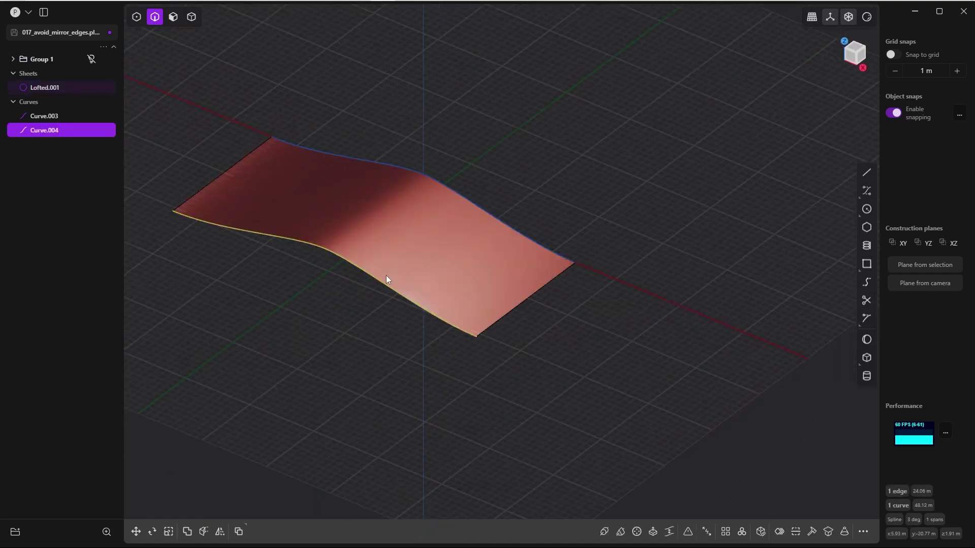
pyautogui.click(387, 322)
pyautogui.press('Tab')
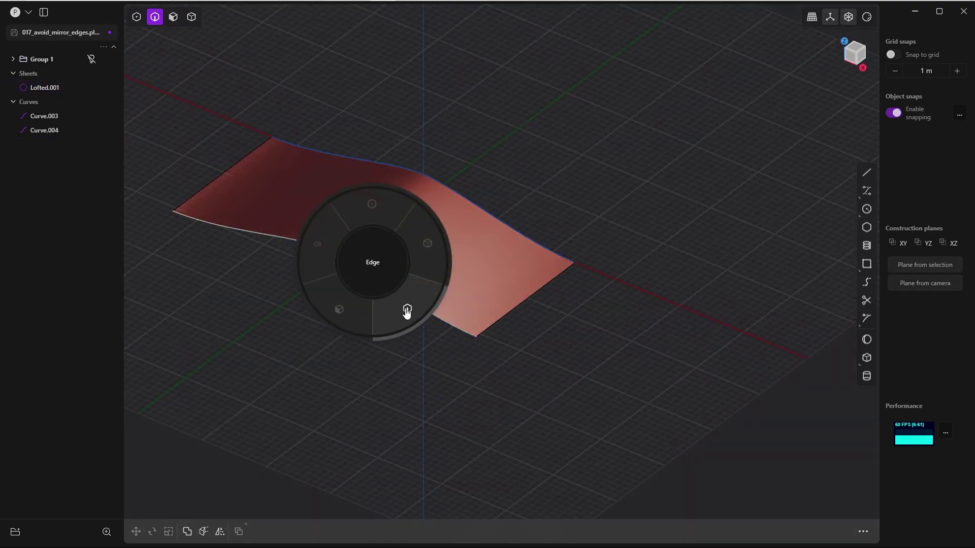
pyautogui.click(407, 311)
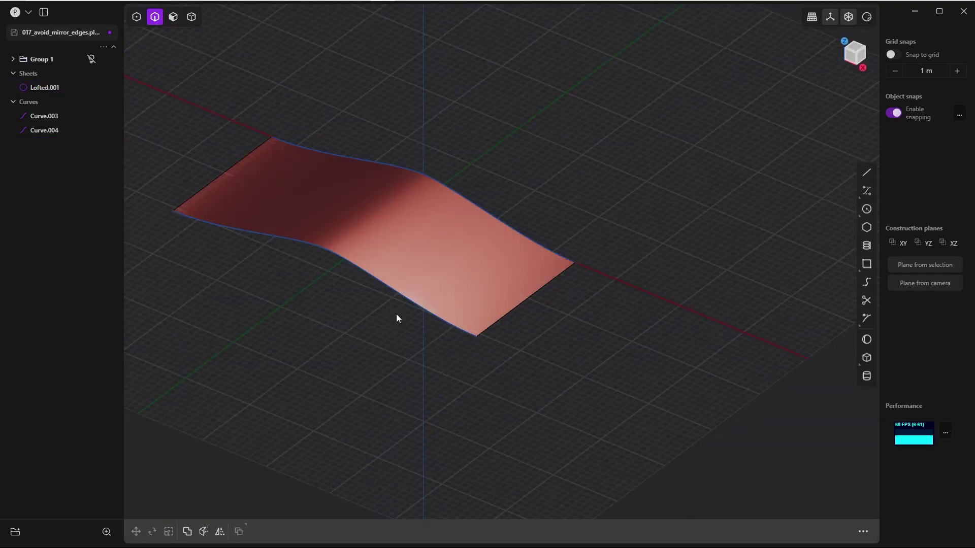
pyautogui.click(354, 268)
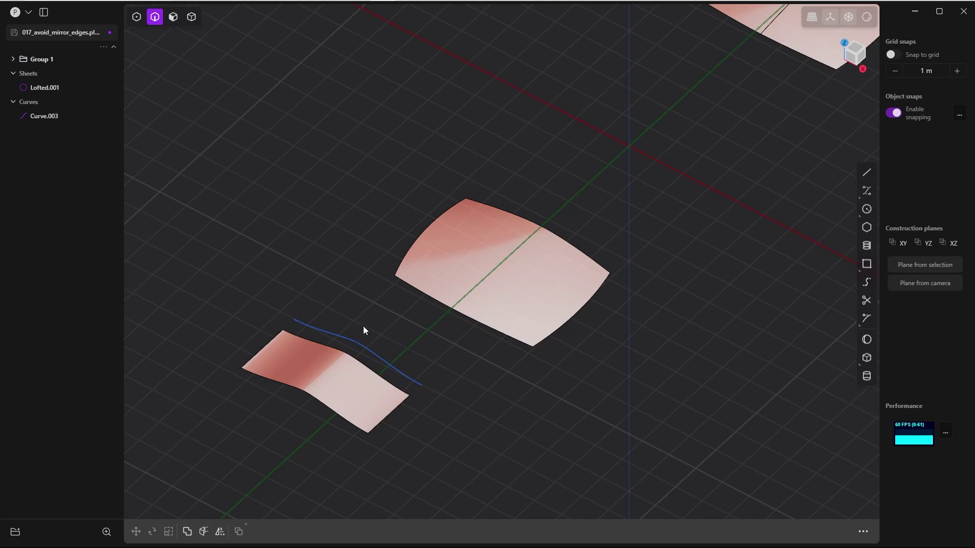
pyautogui.moveTo(364, 326); pyautogui.dragTo(429, 255, button='middle')
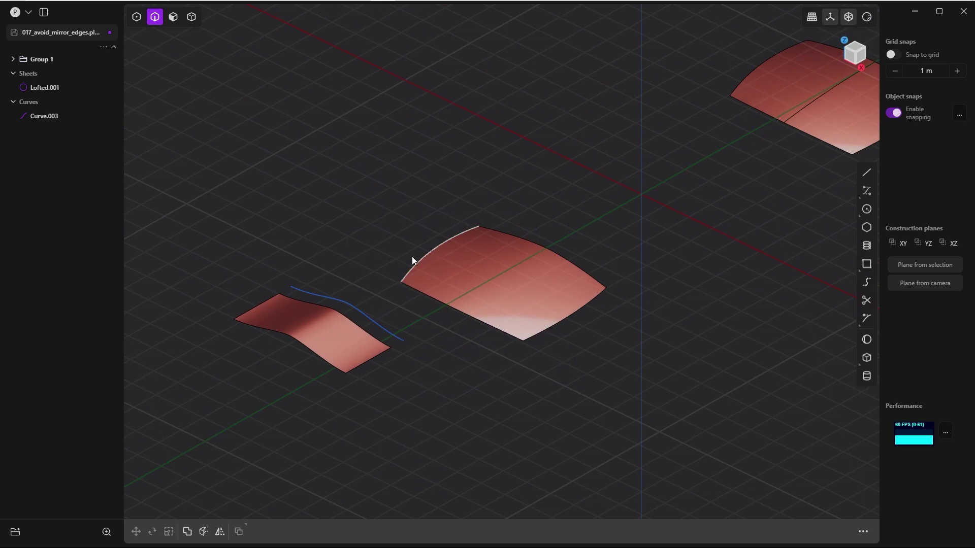